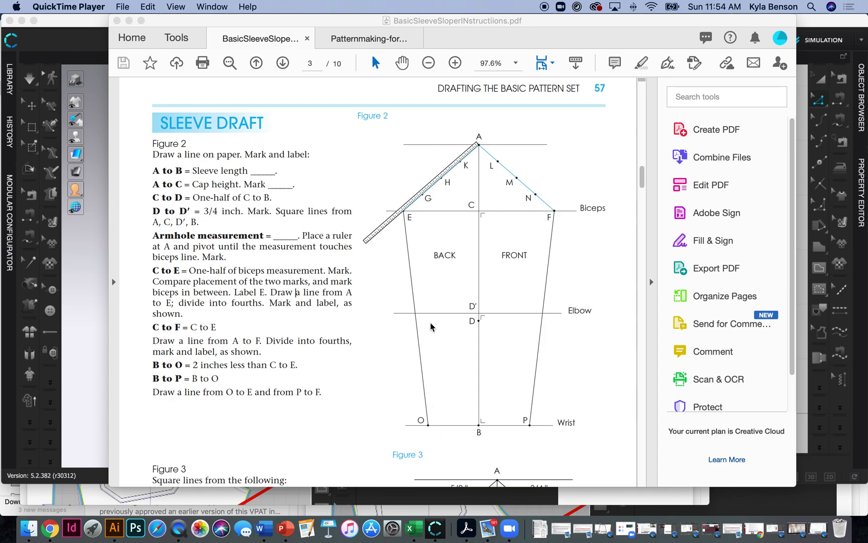
# Review the PDF's armhole measurement instructions and the sleeve measurement chart for sleeve length, cap height and biceps.
pyautogui.scroll(2, 430, 327)
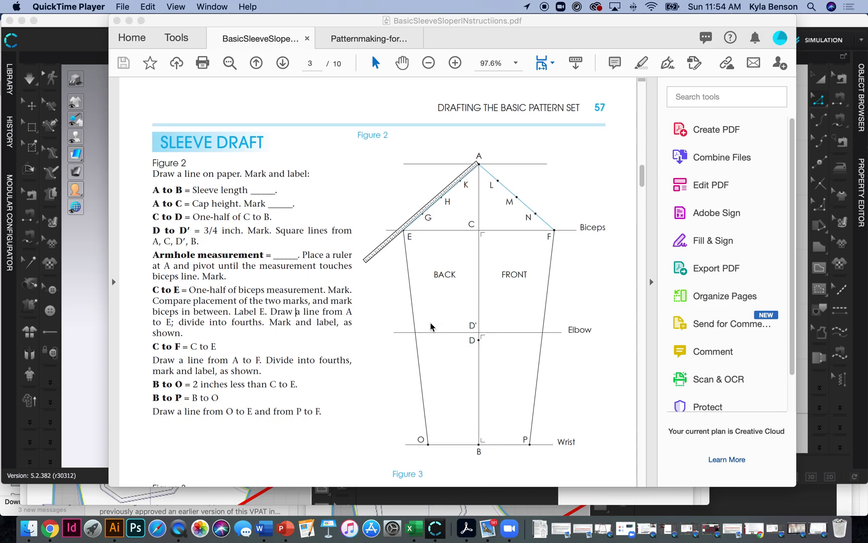
pyautogui.scroll(10, 430, 324)
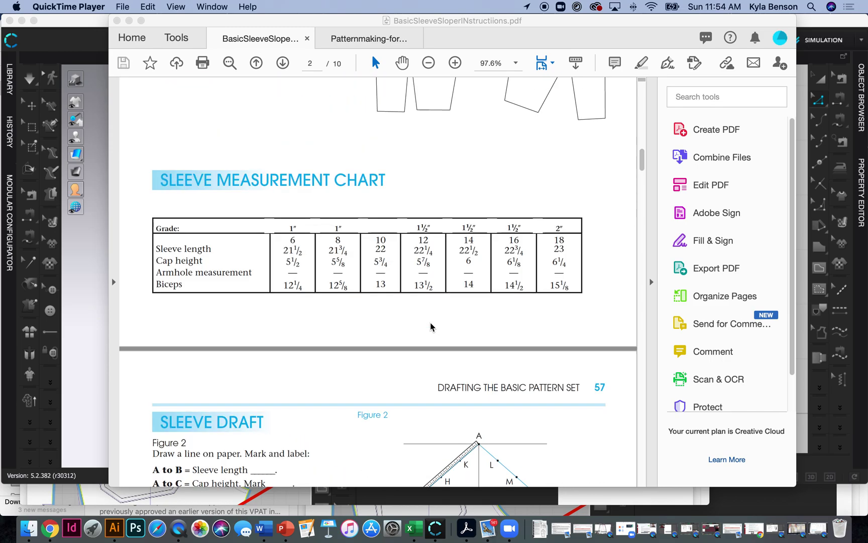
pyautogui.scroll(8, 431, 327)
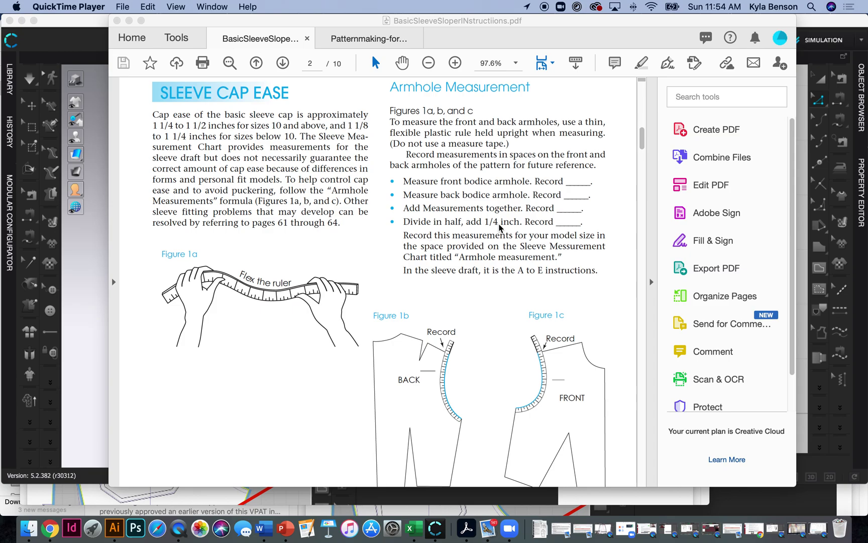
pyautogui.press('F12')
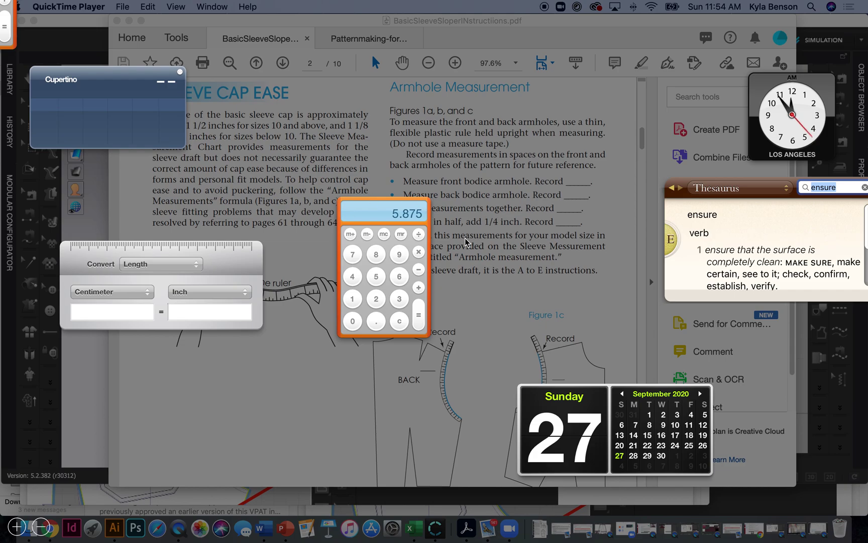
pyautogui.press('F12')
pyautogui.scroll(-1, 578, 185)
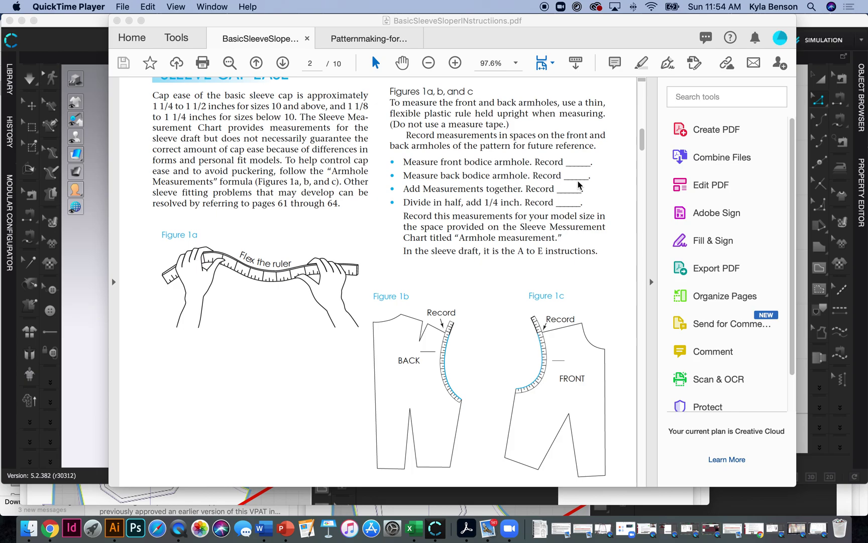
pyautogui.scroll(-12, 498, 302)
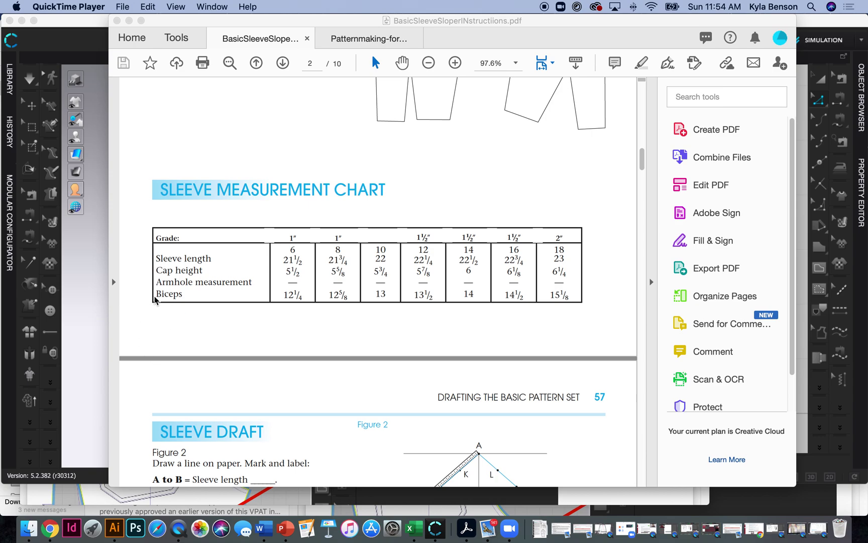
# Read the Sleeve Draft instructions and compare the point definitions with the diagrams in Figures 2 and 3.
pyautogui.scroll(-10, 154, 300)
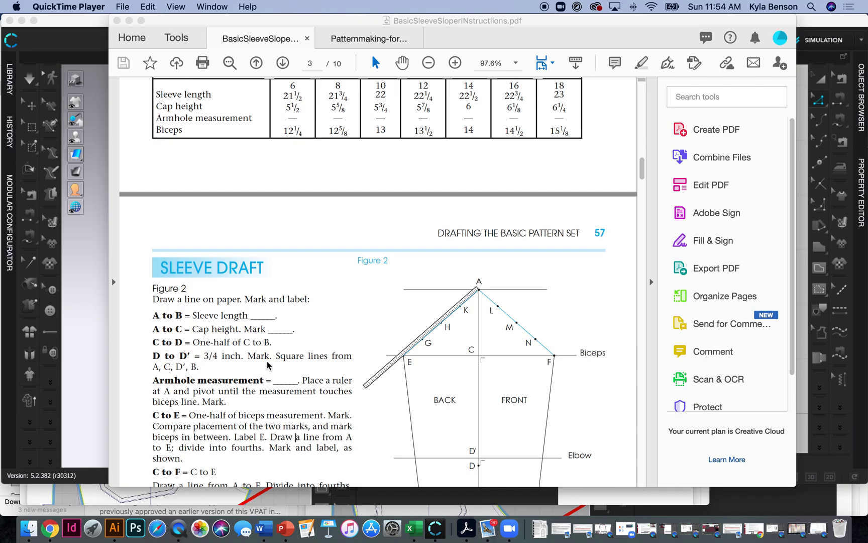
pyautogui.scroll(-1, 270, 356)
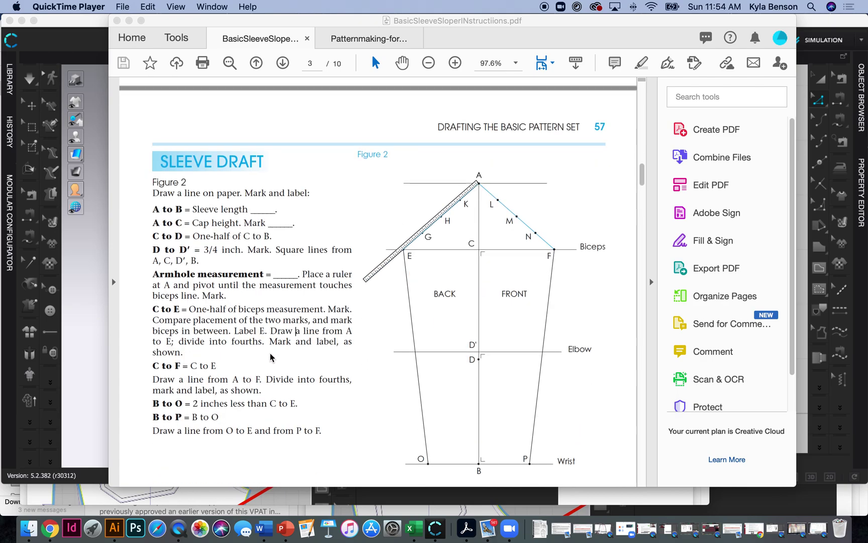
pyautogui.scroll(-3, 270, 357)
pyautogui.scroll(1, 270, 357)
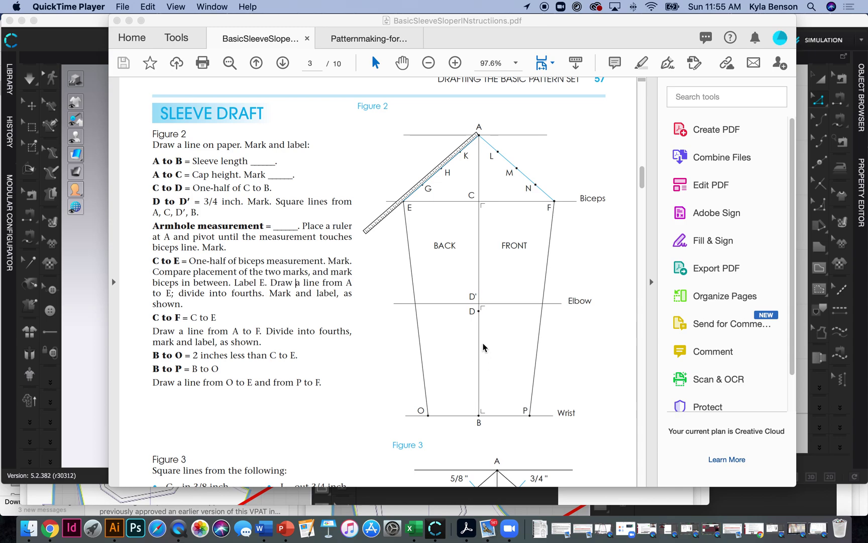
pyautogui.scroll(-2, 483, 348)
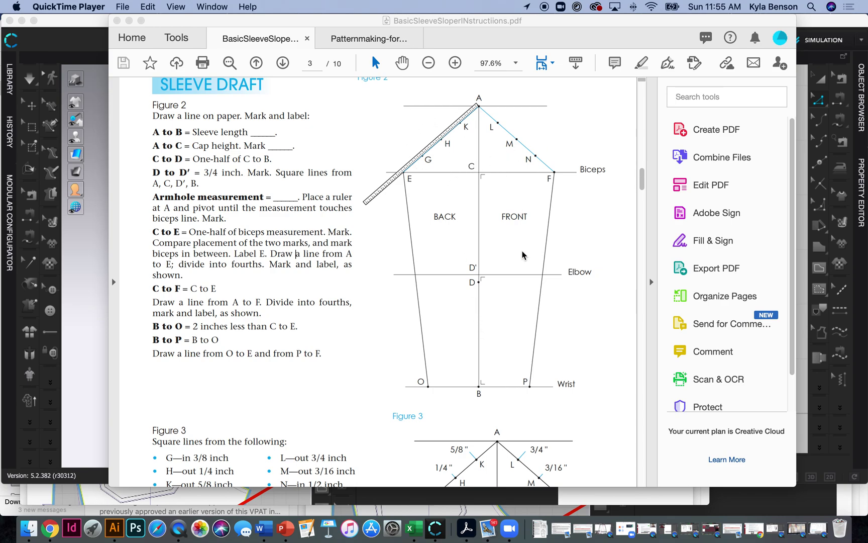
pyautogui.scroll(-5, 522, 254)
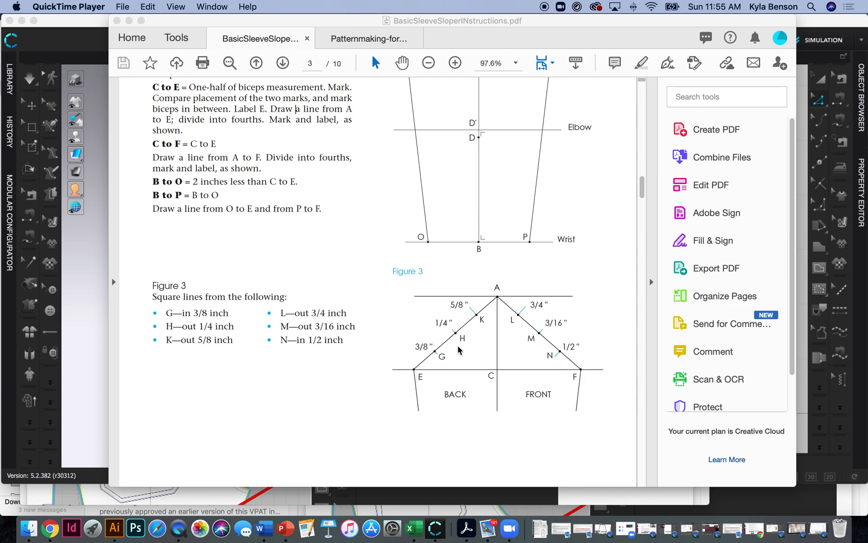
pyautogui.scroll(2, 535, 346)
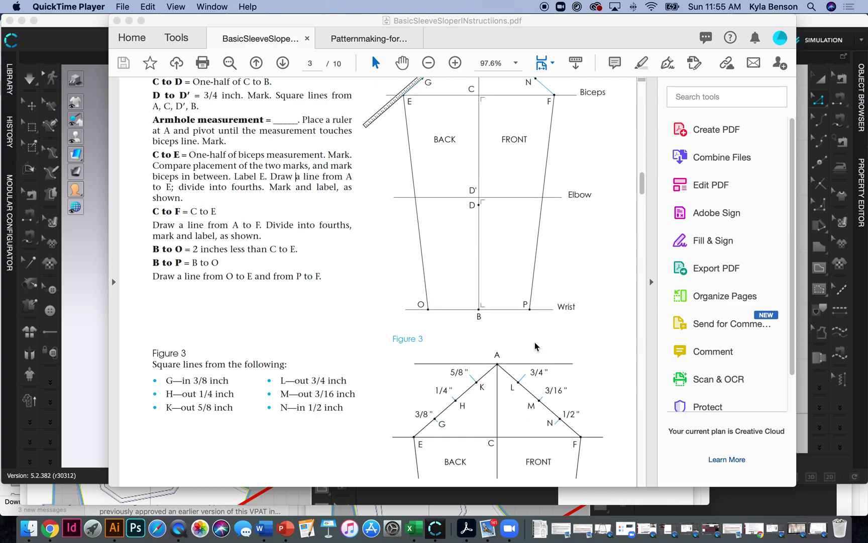
pyautogui.scroll(4, 535, 346)
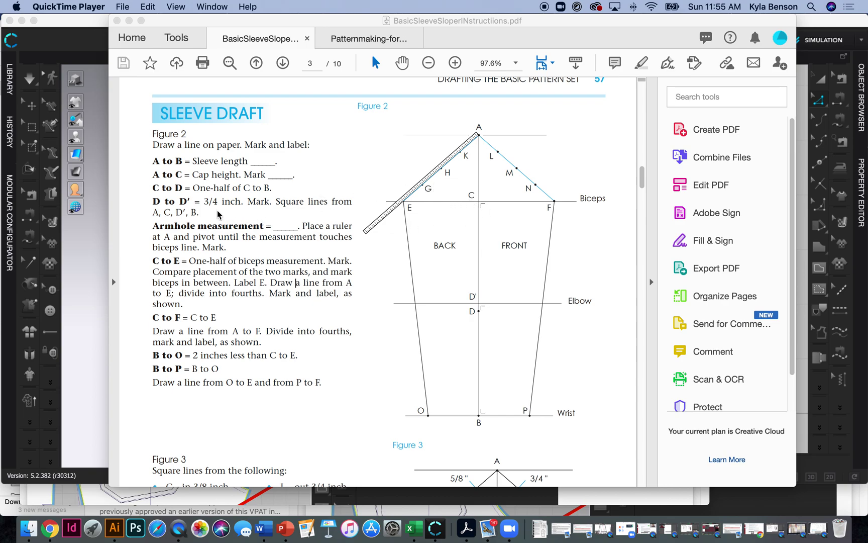
pyautogui.moveTo(200, 187); pyautogui.dragTo(272, 188)
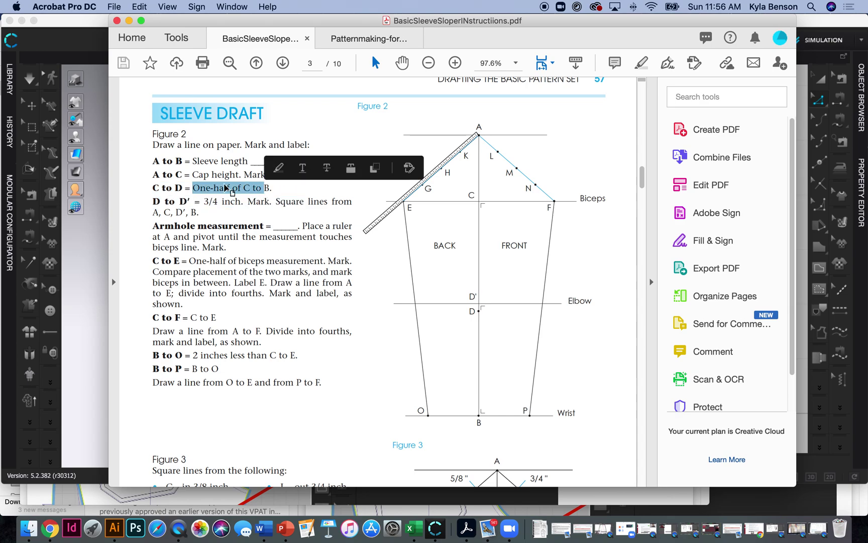
pyautogui.click(175, 174)
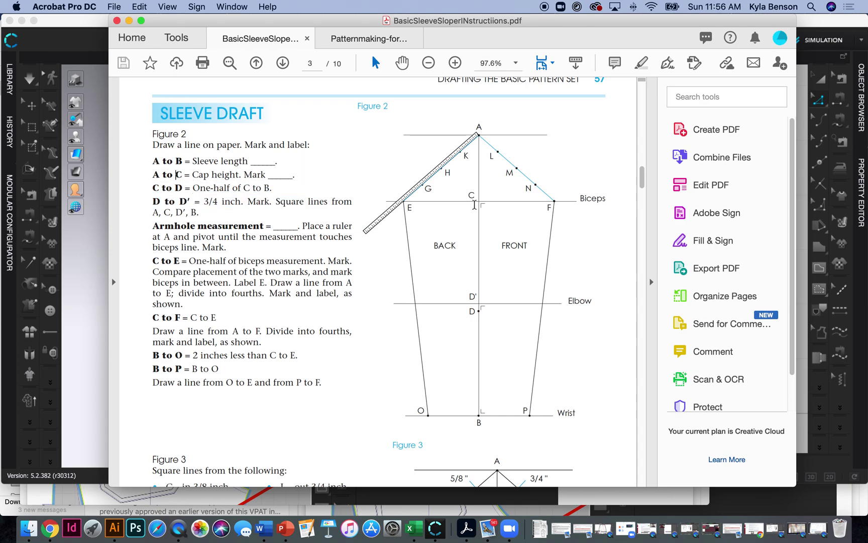
pyautogui.moveTo(194, 262); pyautogui.dragTo(425, 197)
pyautogui.click(425, 197)
# Switch to CLO and show only the 2D pattern window.
pyautogui.click(443, 530)
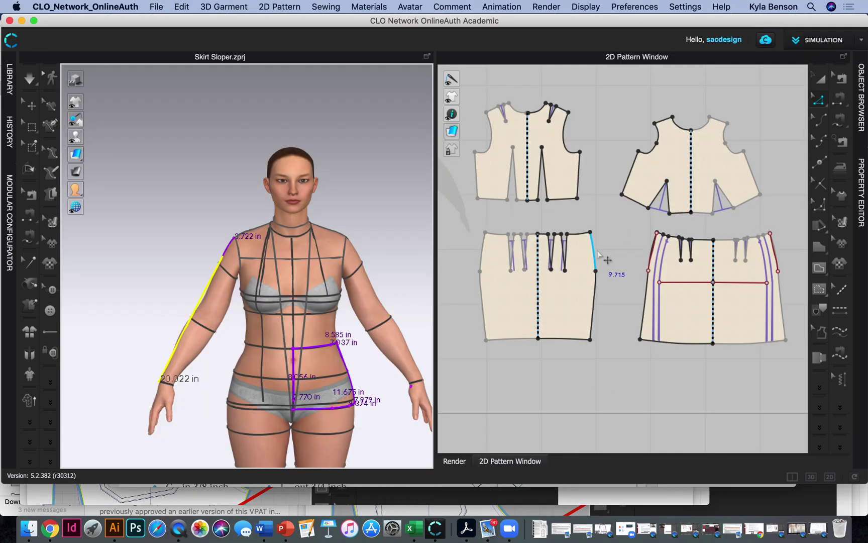
pyautogui.click(829, 477)
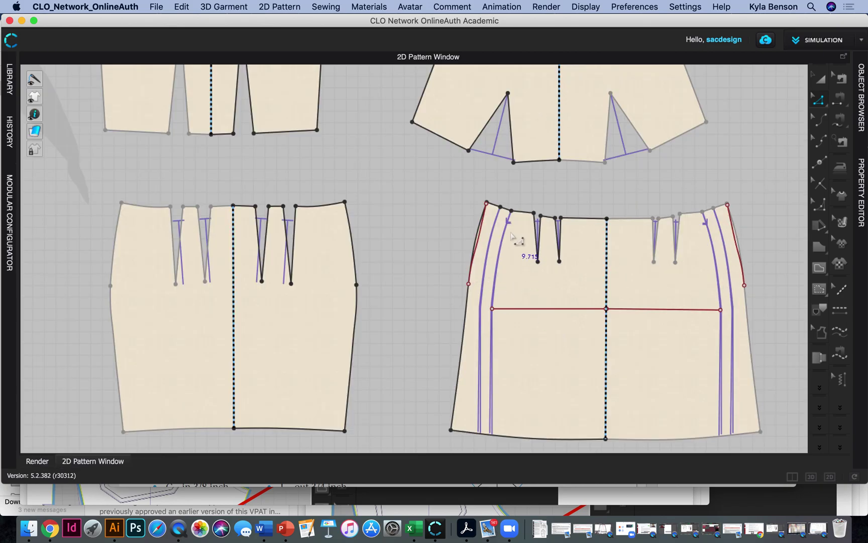
pyautogui.hscroll(15, 520, 236)
pyautogui.scroll(5, 519, 237)
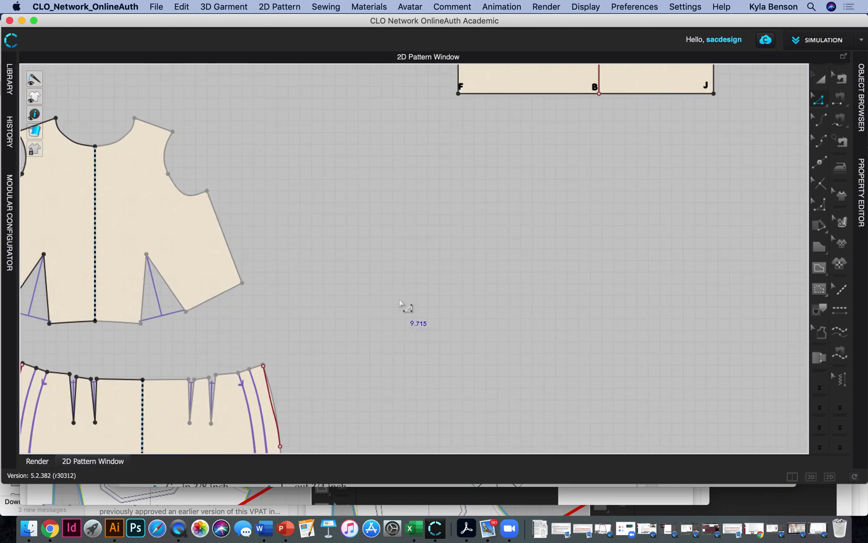
pyautogui.scroll(-3, 402, 301)
pyautogui.moveTo(462, 319); pyautogui.dragTo(411, 271, button='right')
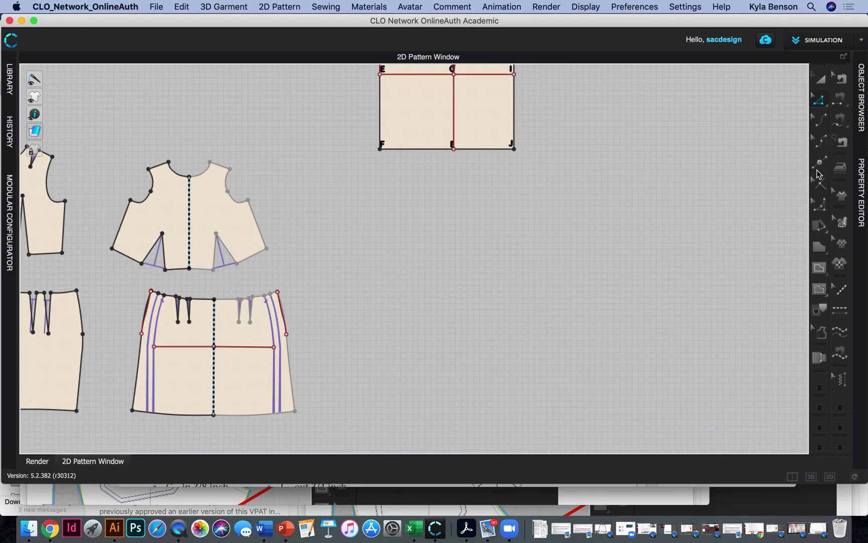
# Create a rectangle pattern 5.875 in wide and 20 in high in the empty area below the lettered skirt draft.
pyautogui.click(820, 247)
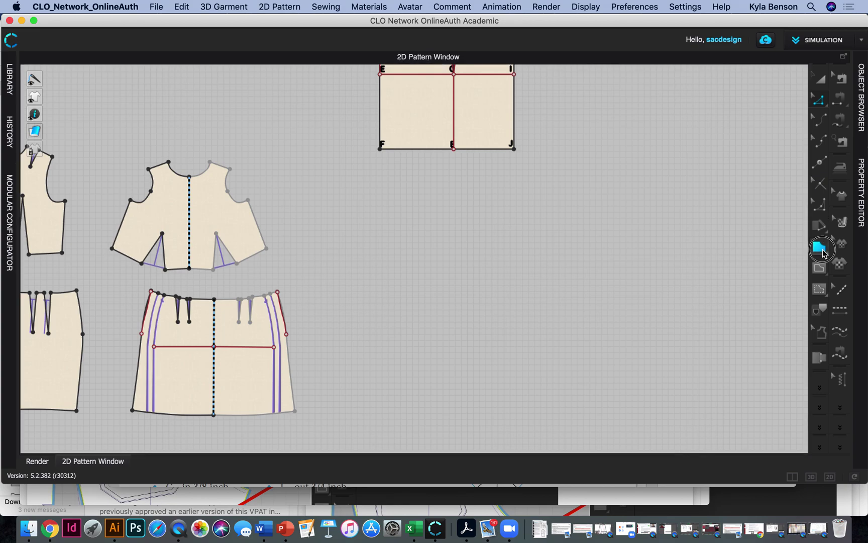
pyautogui.click(760, 281)
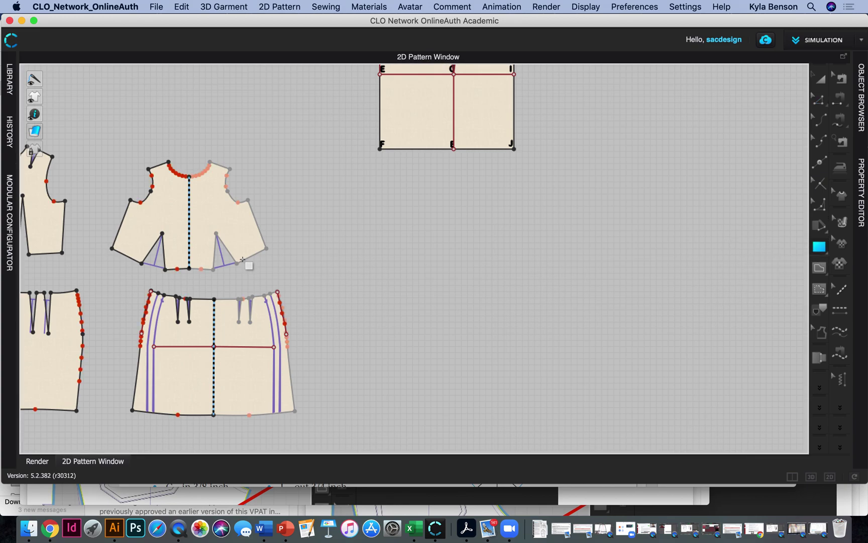
pyautogui.click(419, 222)
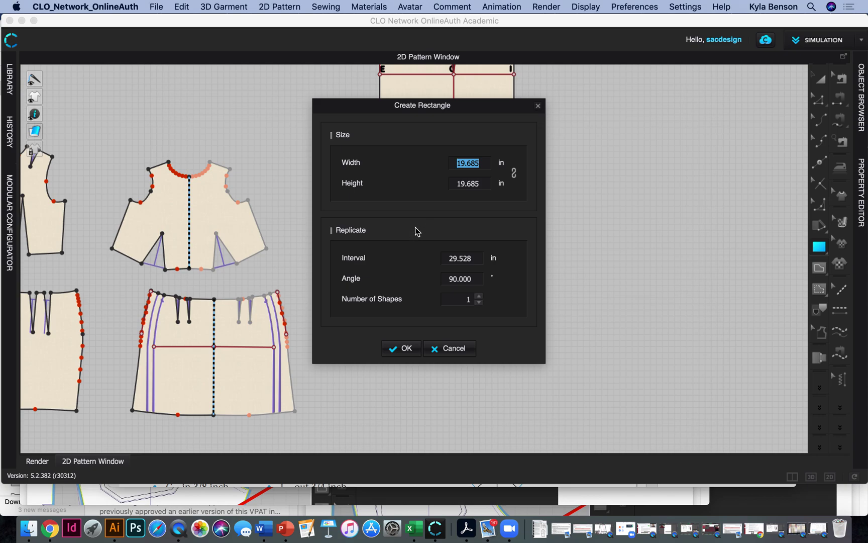
pyautogui.write('5.875')
pyautogui.doubleClick(471, 182)
pyautogui.write('20')
pyautogui.press('Return')
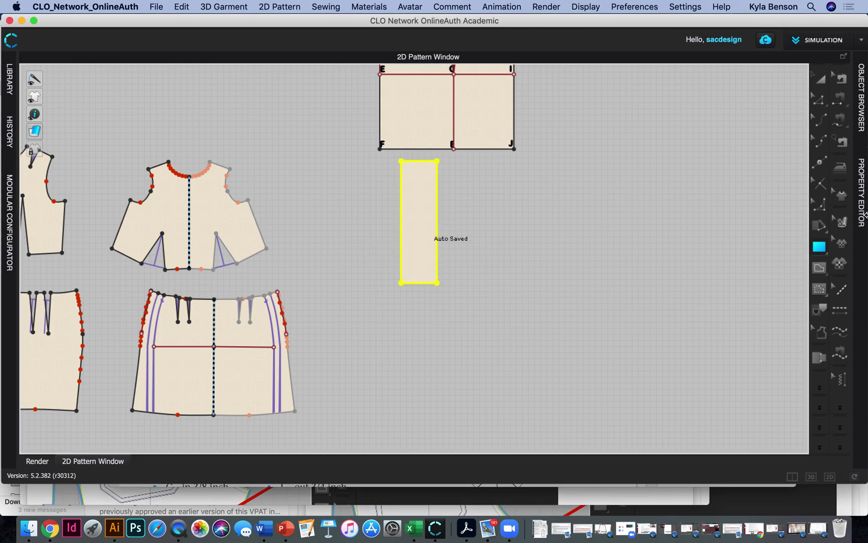
# Narrow the CLO window and place the sleeve instructions PDF beside it so both are visible, closing any message.
pyautogui.moveTo(863, 215); pyautogui.dragTo(604, 209)
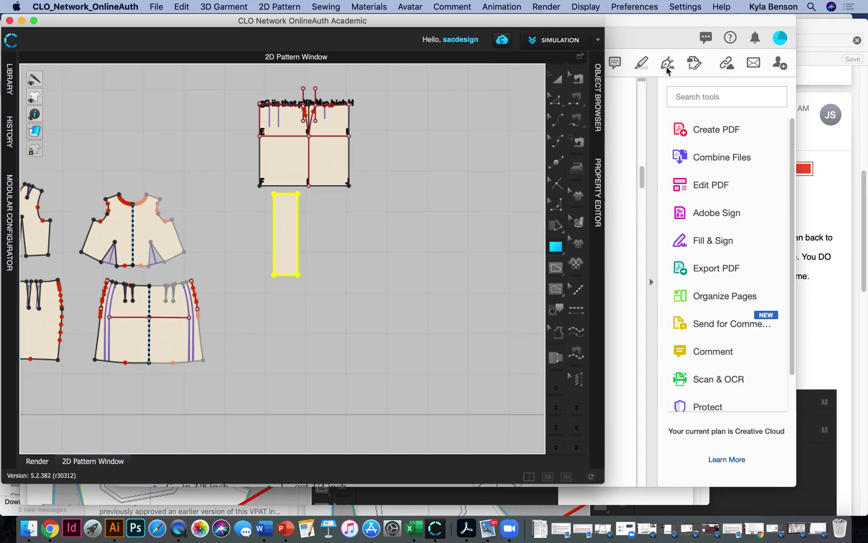
pyautogui.click(631, 32)
pyautogui.moveTo(374, 53); pyautogui.dragTo(648, 51)
pyautogui.click(274, 339)
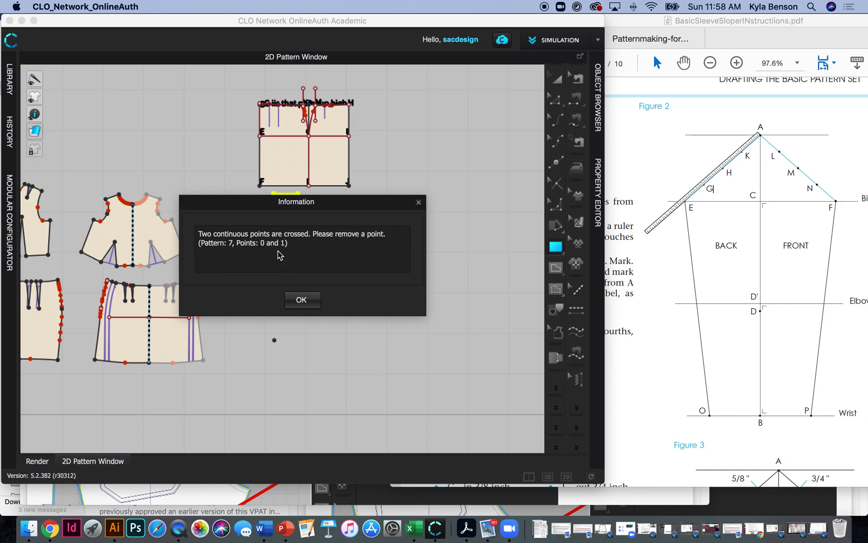
pyautogui.click(305, 299)
pyautogui.click(301, 300)
pyautogui.click(300, 298)
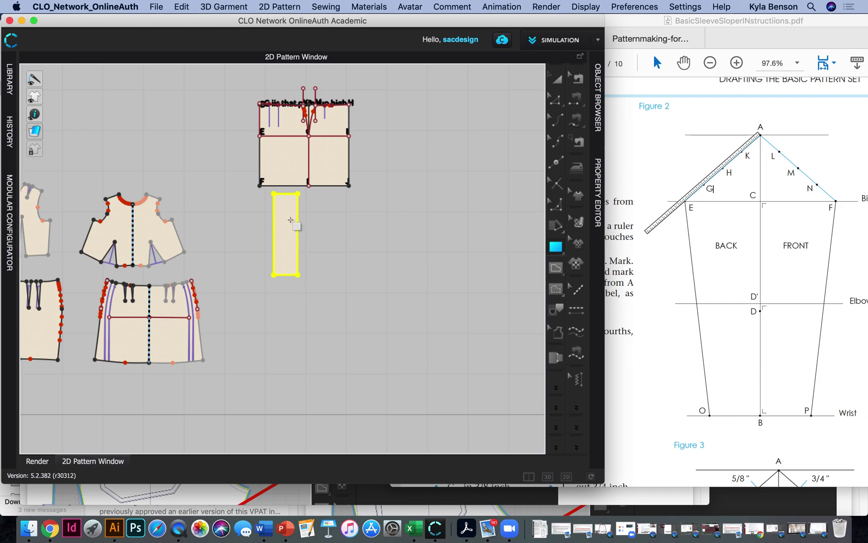
# Add the pattern annotation "A" inside the upper right corner of the new rectangle.
pyautogui.scroll(3, 303, 229)
pyautogui.scroll(2, 304, 229)
pyautogui.scroll(-1, 302, 244)
pyautogui.moveTo(303, 244); pyautogui.dragTo(327, 297, button='right')
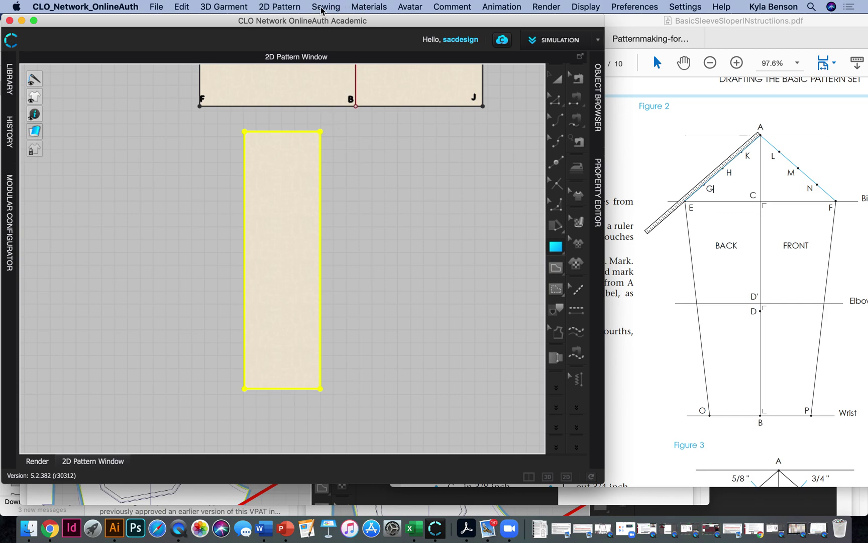
pyautogui.click(278, 7)
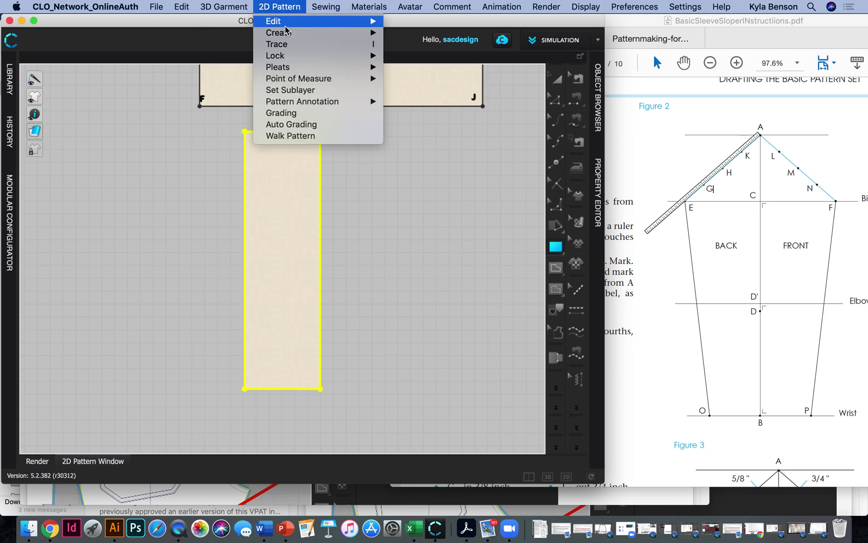
pyautogui.moveTo(317, 106)
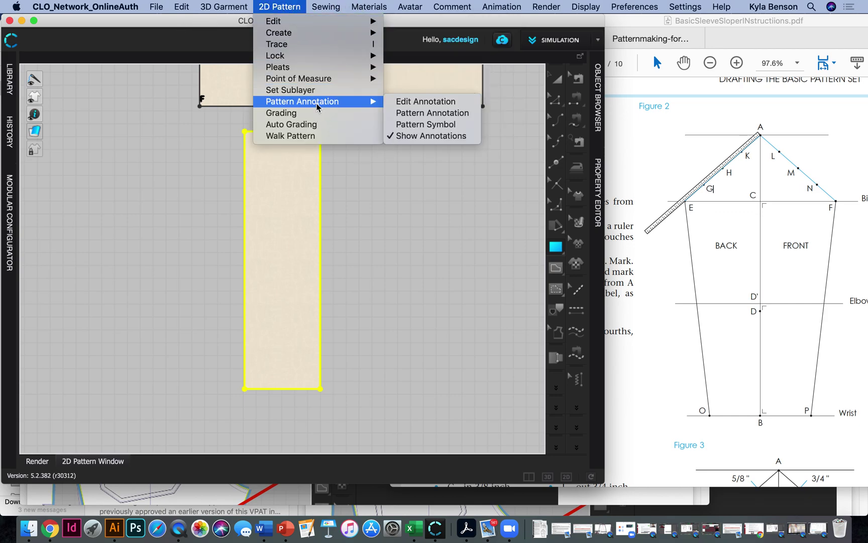
pyautogui.click(425, 118)
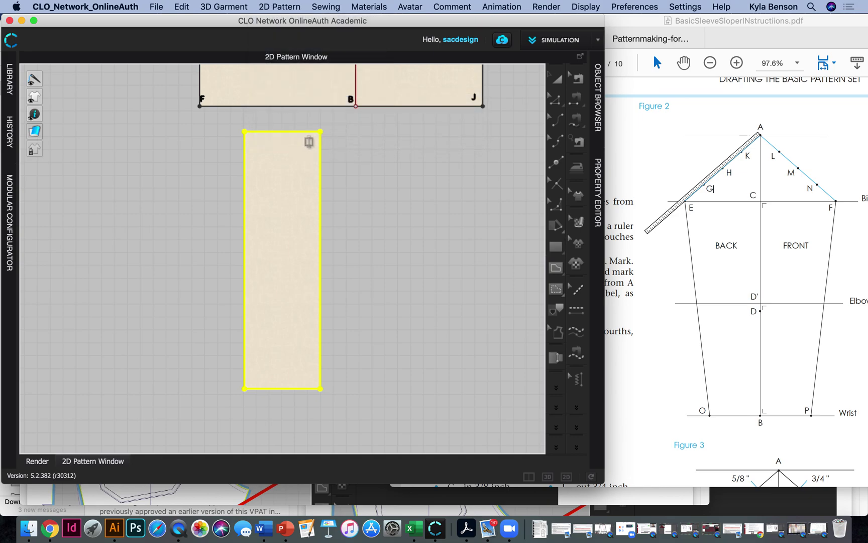
pyautogui.click(310, 135)
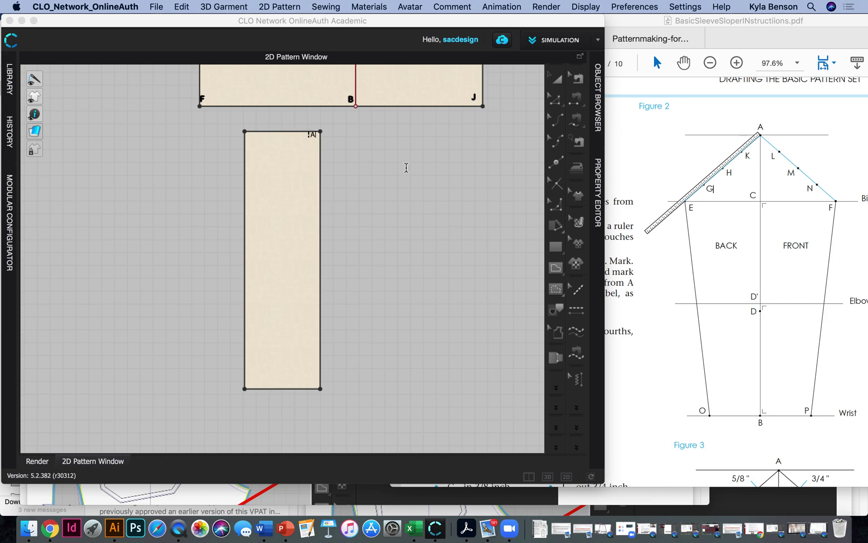
pyautogui.write('A')
# Add the pattern annotation "B" inside the lower right corner of the sleeve rectangle.
pyautogui.click(556, 79)
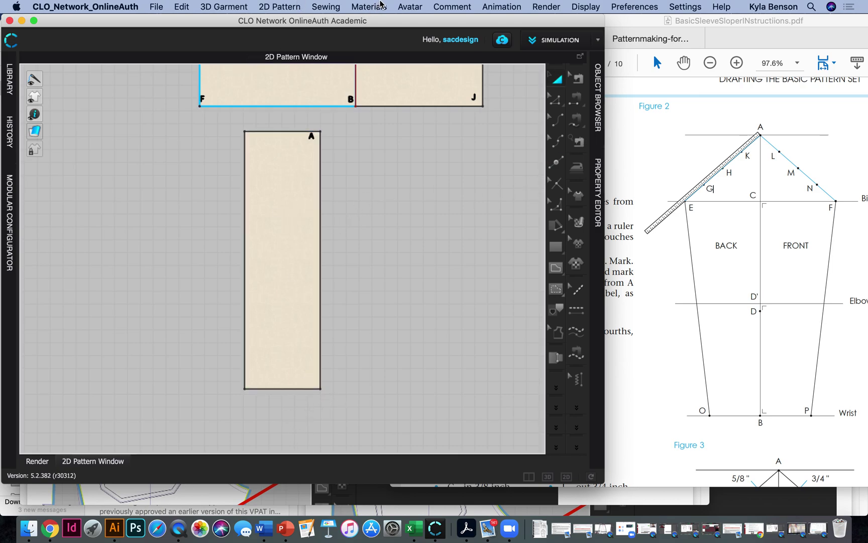
pyautogui.click(501, 7)
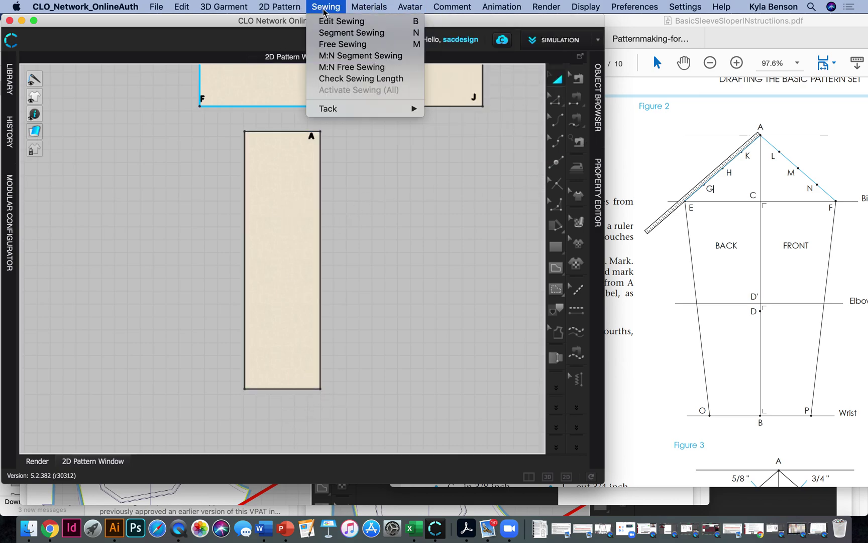
pyautogui.moveTo(301, 101)
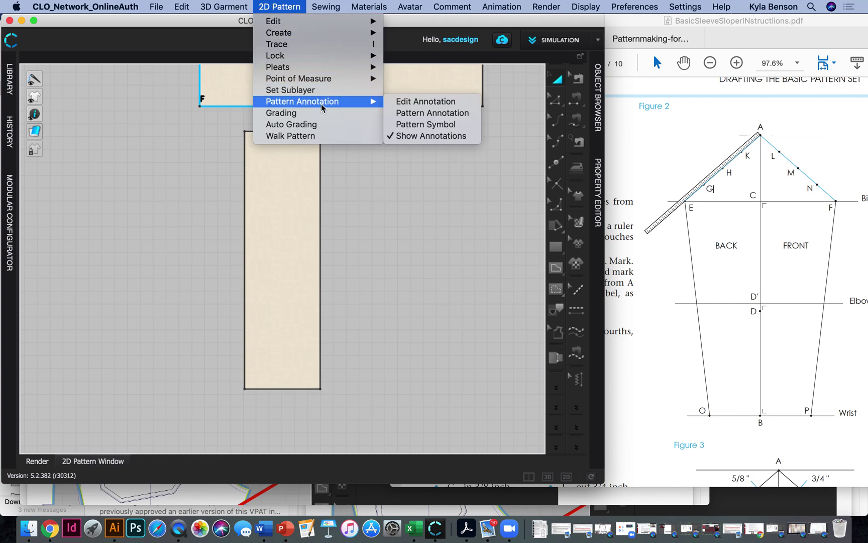
pyautogui.click(427, 113)
pyautogui.click(314, 379)
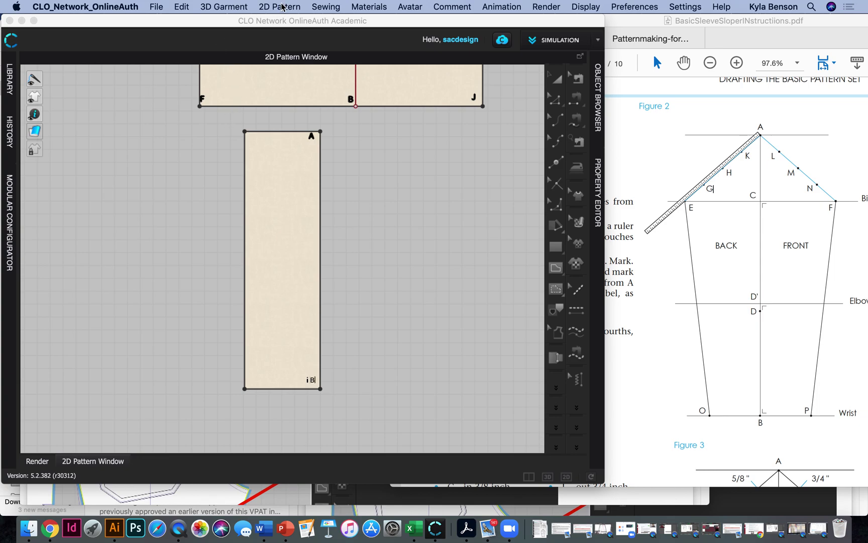
# Offset the rectangle's upper edge as one internal line 3.75 in below it, extended to both sides.
pyautogui.click(555, 99)
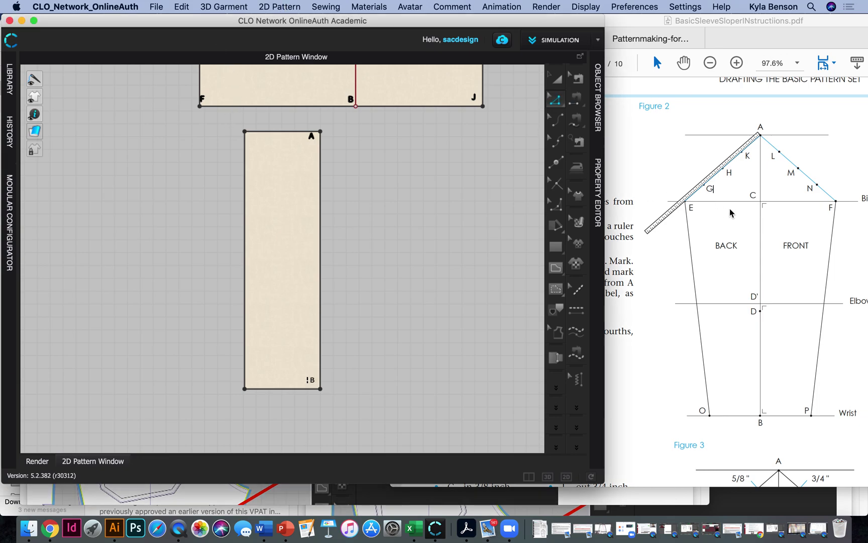
pyautogui.rightClick(292, 134)
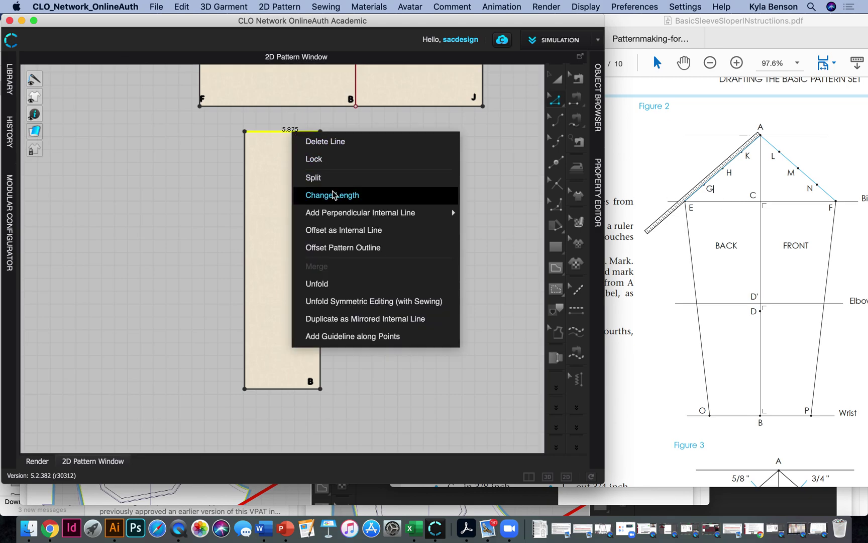
pyautogui.click(347, 231)
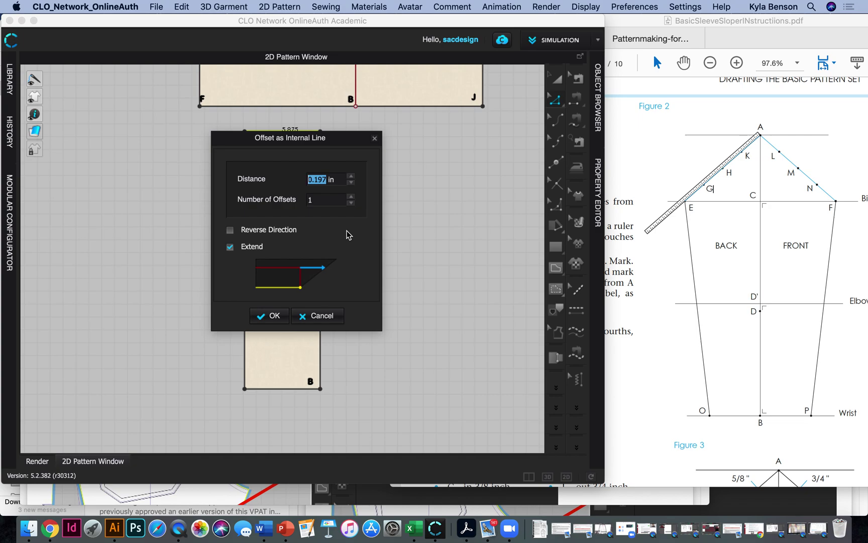
pyautogui.write('3')
pyautogui.moveTo(292, 139); pyautogui.dragTo(110, 182)
pyautogui.click(96, 345)
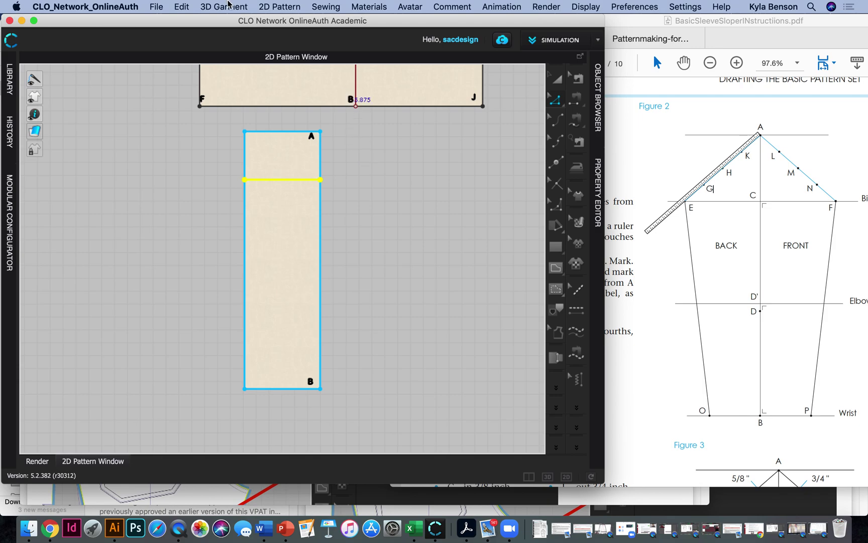
# Add the pattern annotation "C" just above the internal line's right end.
pyautogui.click(288, 7)
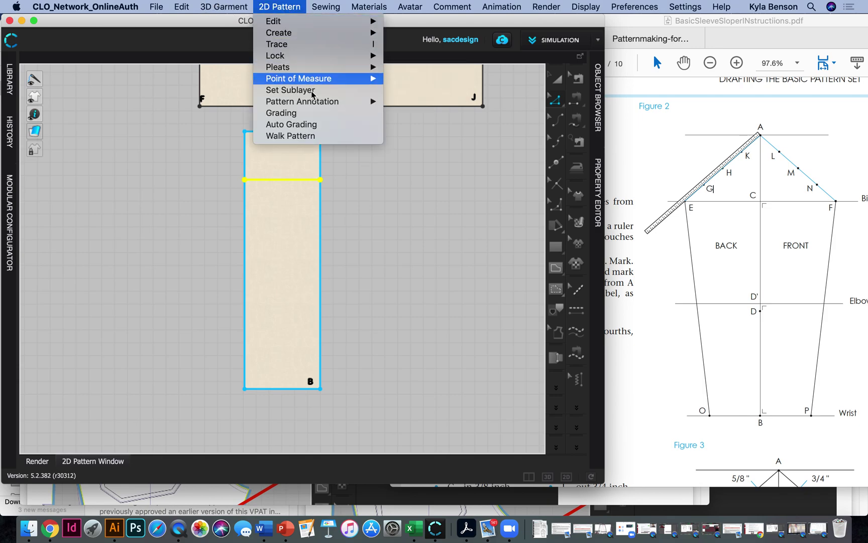
pyautogui.moveTo(313, 103)
pyautogui.click(433, 111)
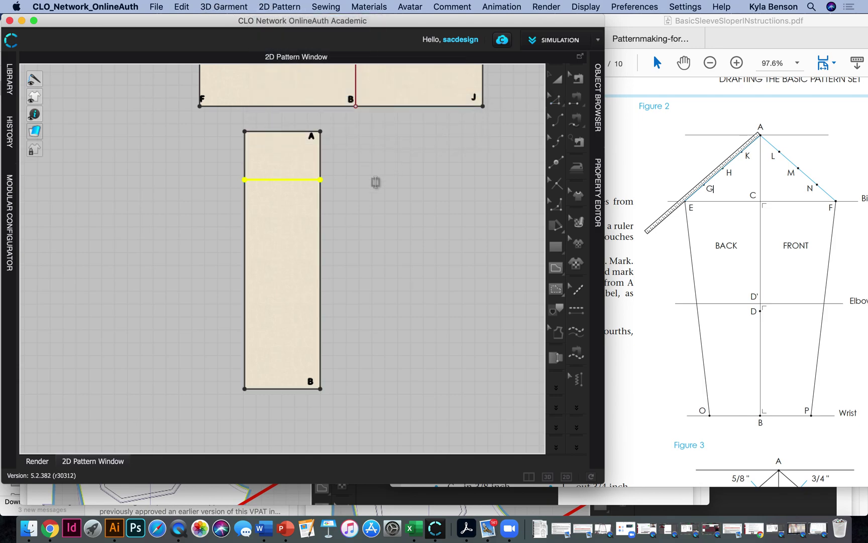
pyautogui.click(316, 177)
pyautogui.write('C')
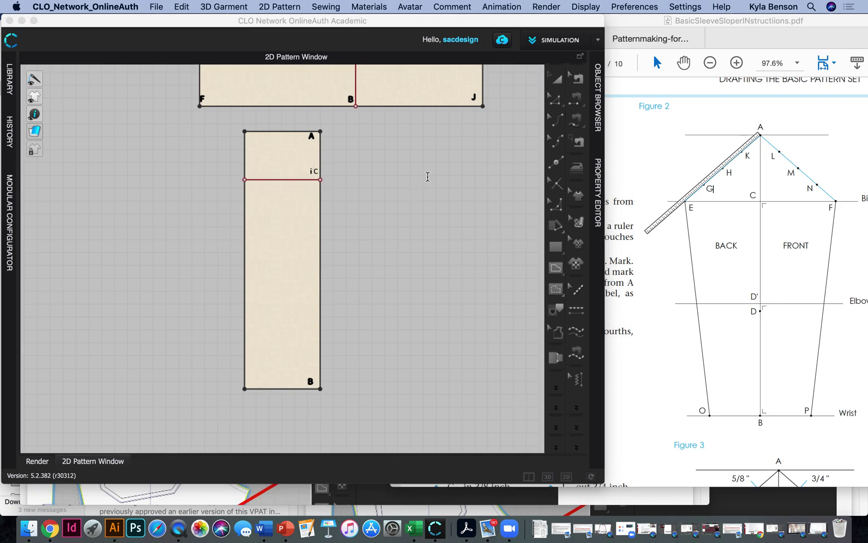
# Add a point on the rectangle's right edge exactly where the internal line at C meets it.
pyautogui.click(555, 103)
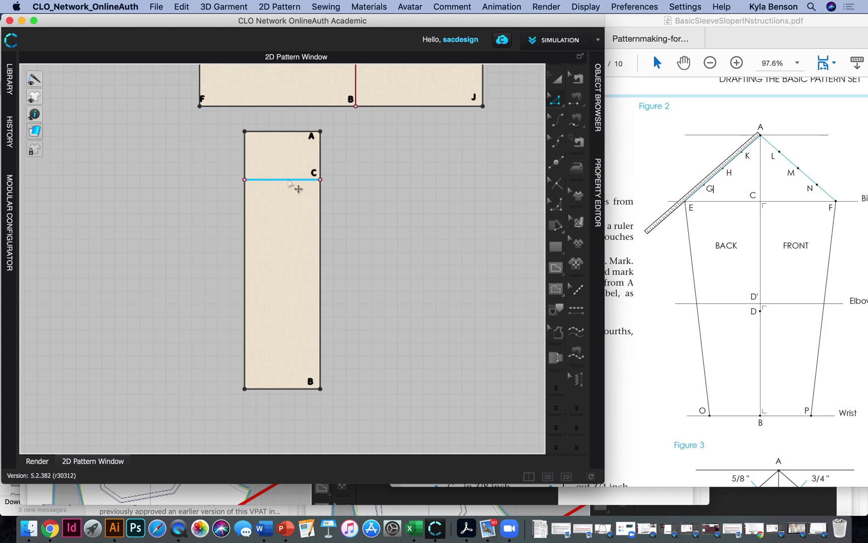
pyautogui.click(321, 230)
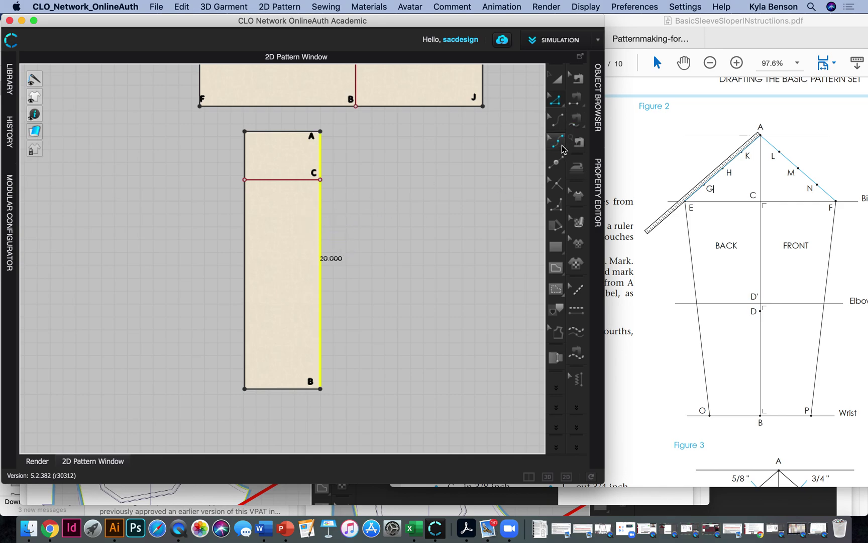
pyautogui.click(556, 162)
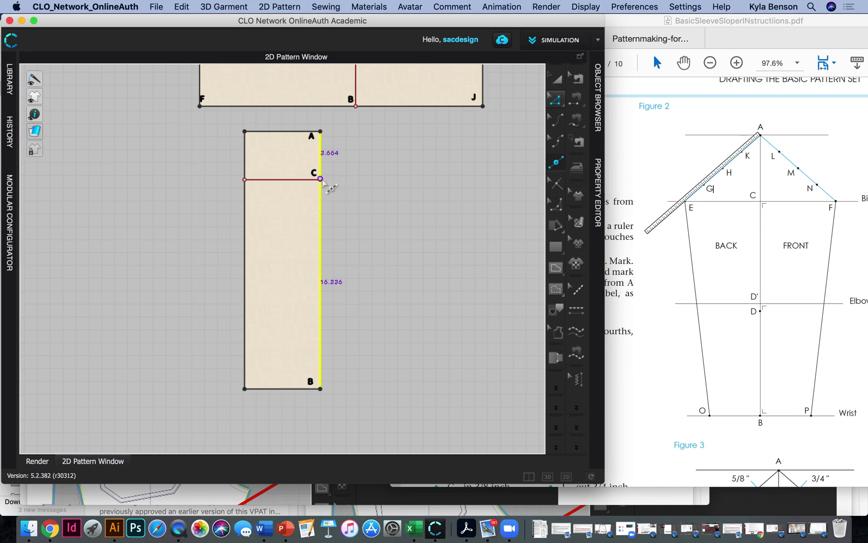
pyautogui.scroll(10, 323, 183)
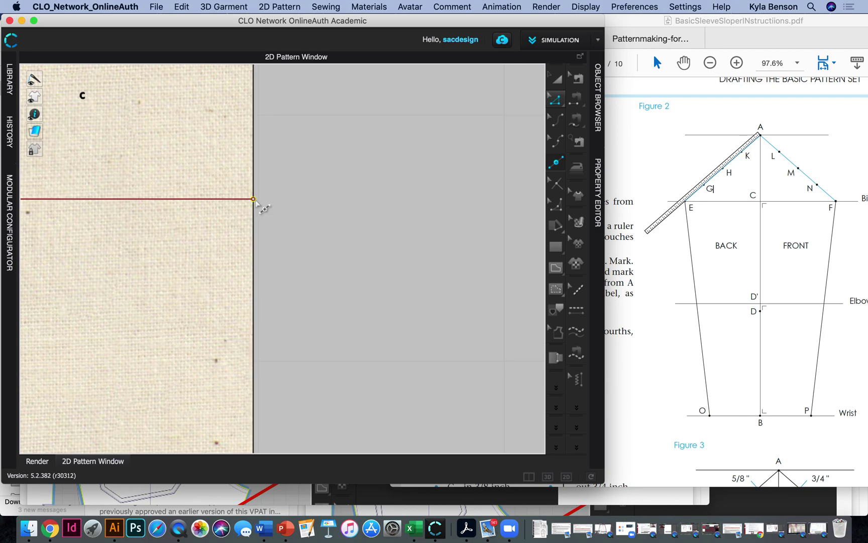
pyautogui.scroll(-4, 381, 237)
# Try to split the right edge between C and B uniformly into 2 segments, closing any message.
pyautogui.click(555, 99)
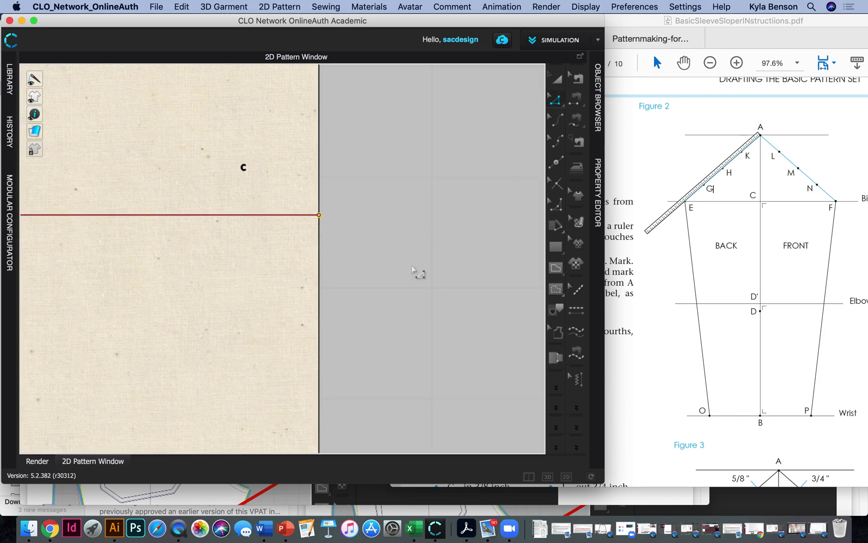
pyautogui.scroll(-3, 325, 303)
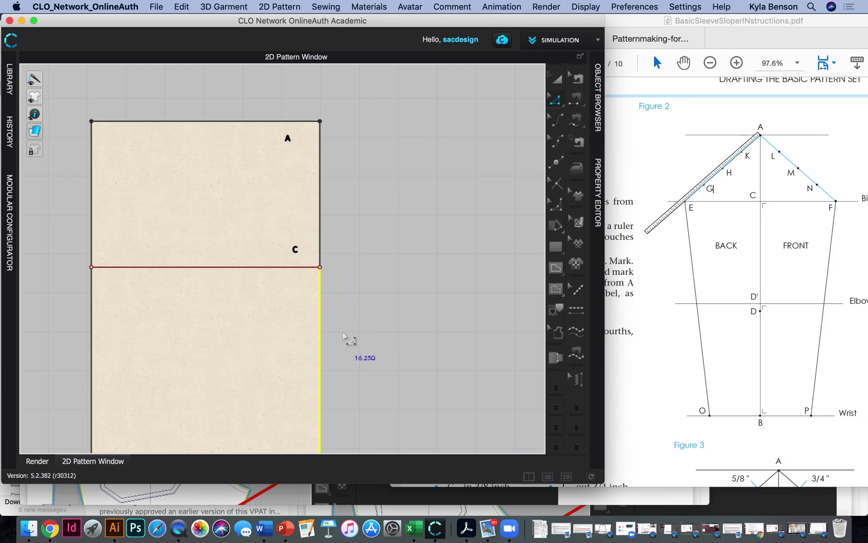
pyautogui.moveTo(349, 344); pyautogui.dragTo(369, 91, button='right')
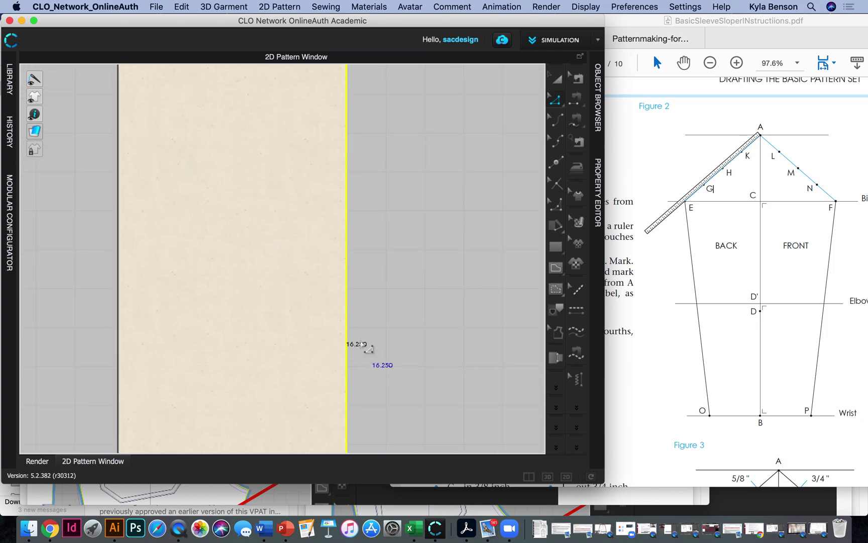
pyautogui.rightClick(347, 294)
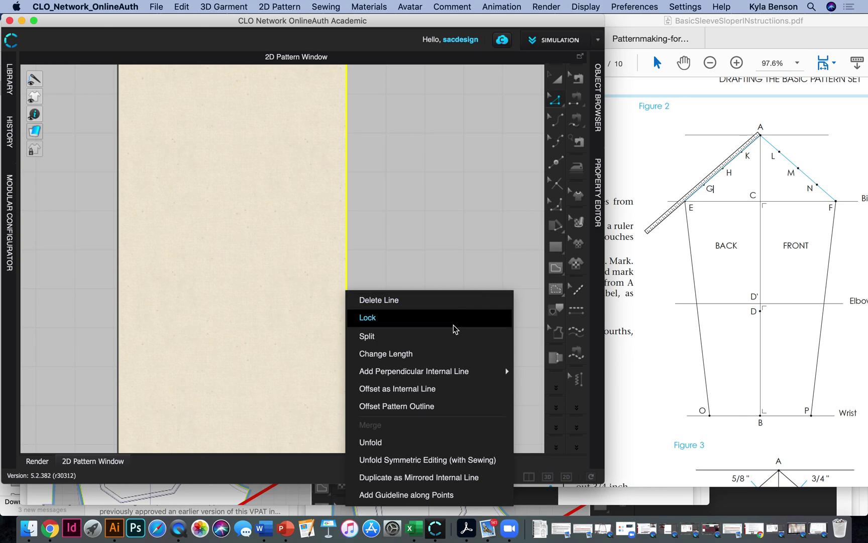
pyautogui.click(431, 335)
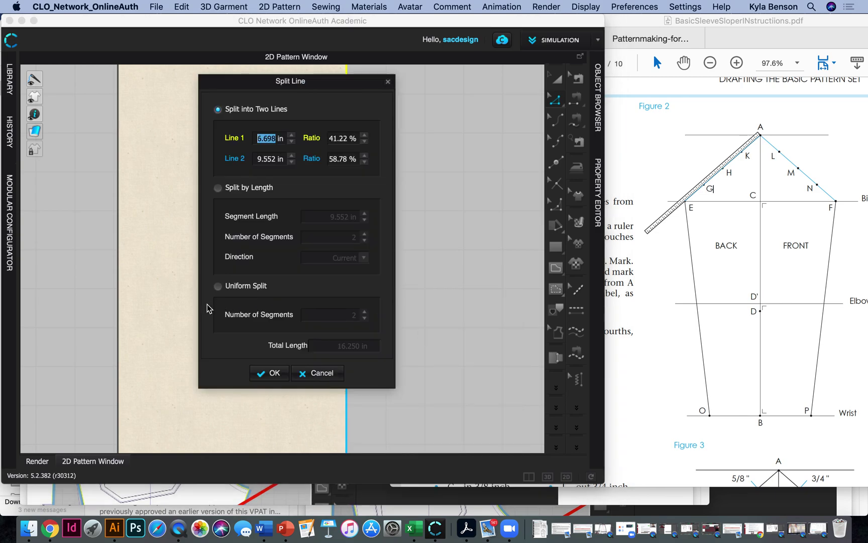
pyautogui.click(229, 286)
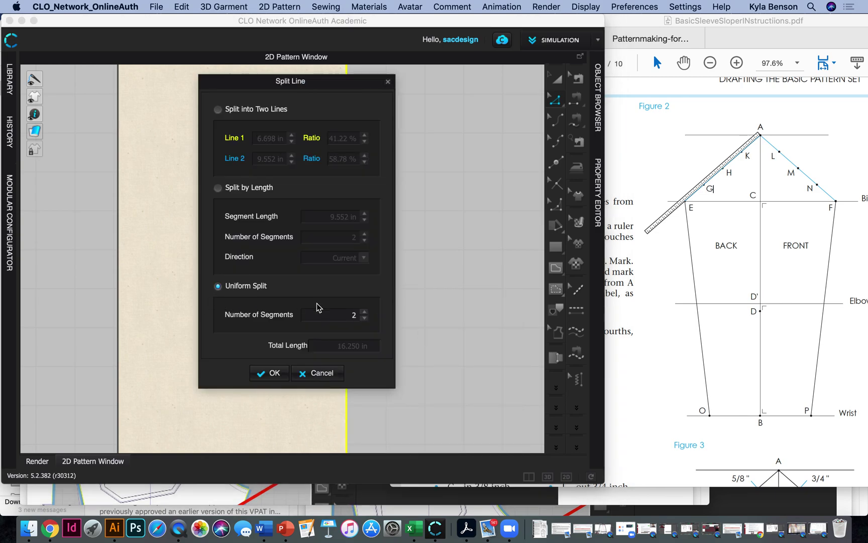
pyautogui.click(272, 372)
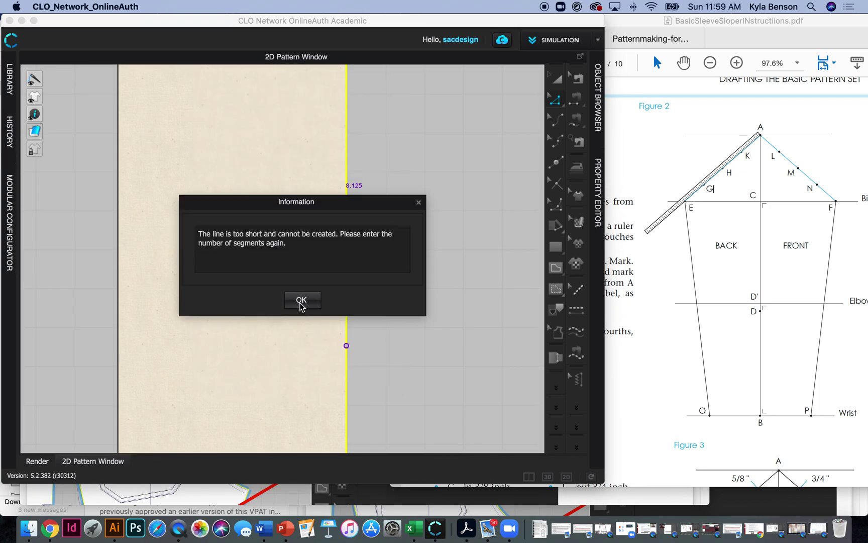
pyautogui.click(301, 300)
# Split the right edge segment from C to B into 2 uniform segments, keeping the pattern visible beside the dialog.
pyautogui.scroll(-6, 343, 312)
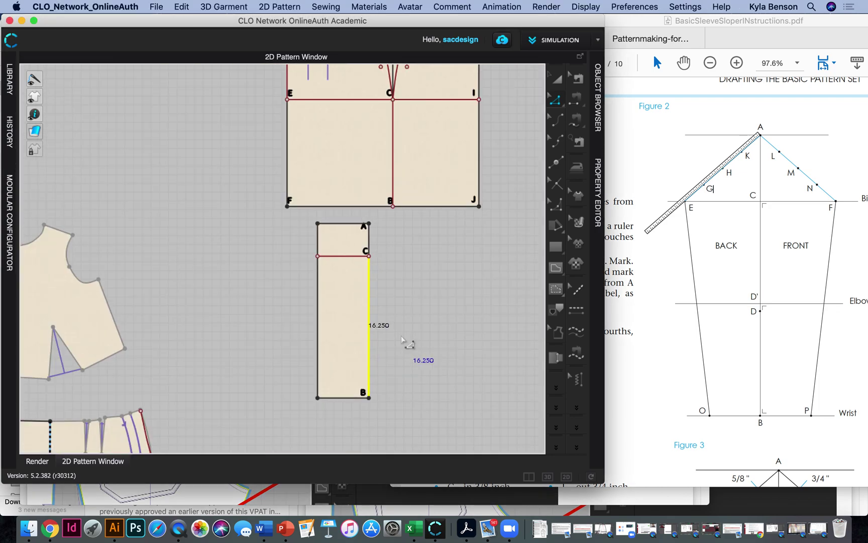
pyautogui.rightClick(368, 334)
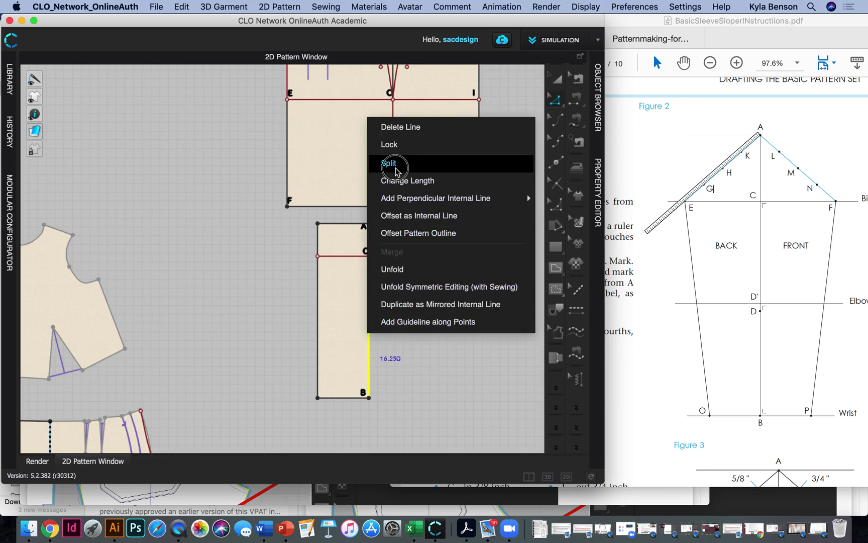
pyautogui.click(395, 164)
pyautogui.moveTo(359, 82); pyautogui.dragTo(672, 100)
pyautogui.click(552, 305)
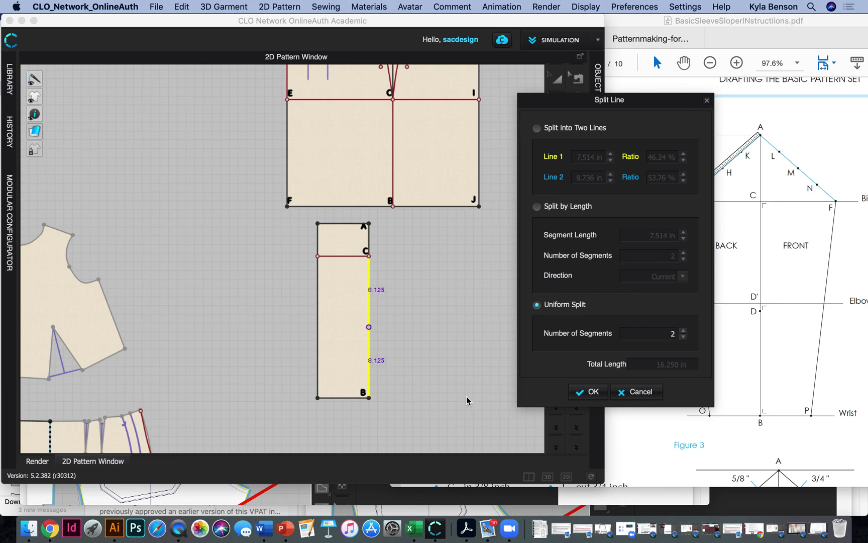
pyautogui.click(589, 395)
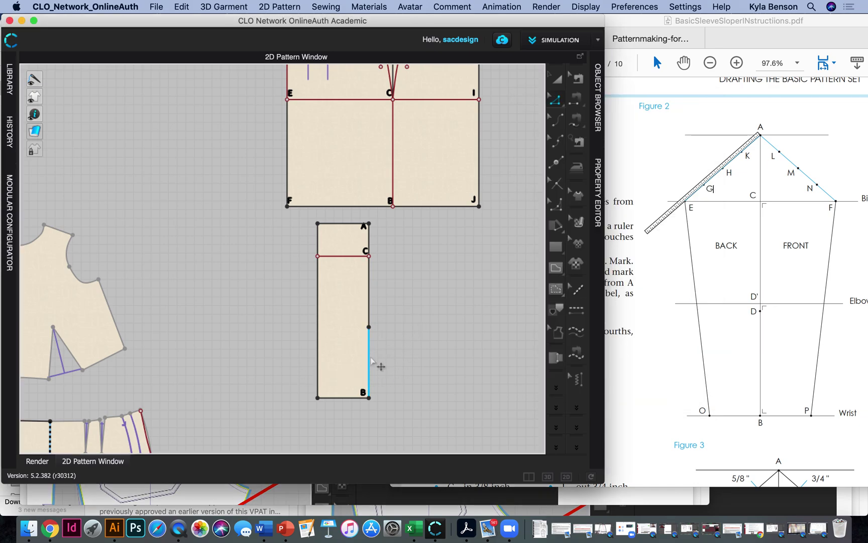
# Add the pattern annotation "D" inside the right edge, beside the midpoint between C and B.
pyautogui.click(279, 7)
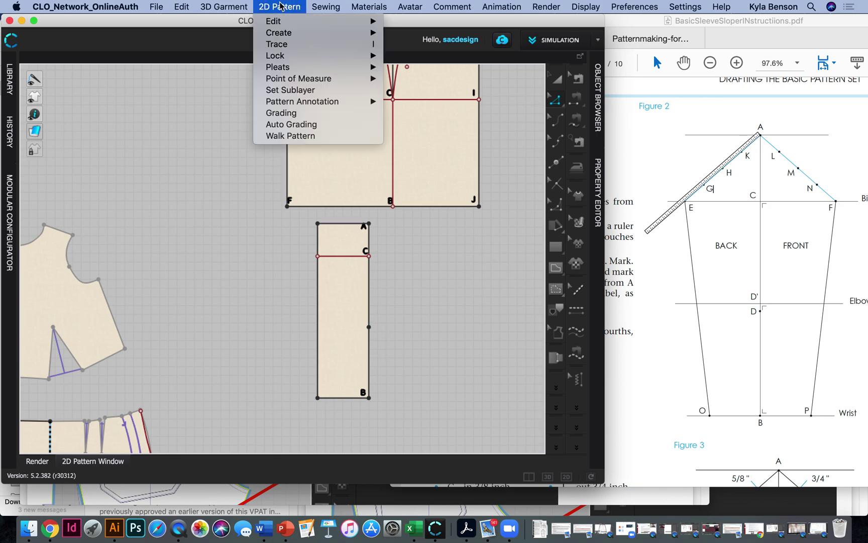
pyautogui.moveTo(305, 104)
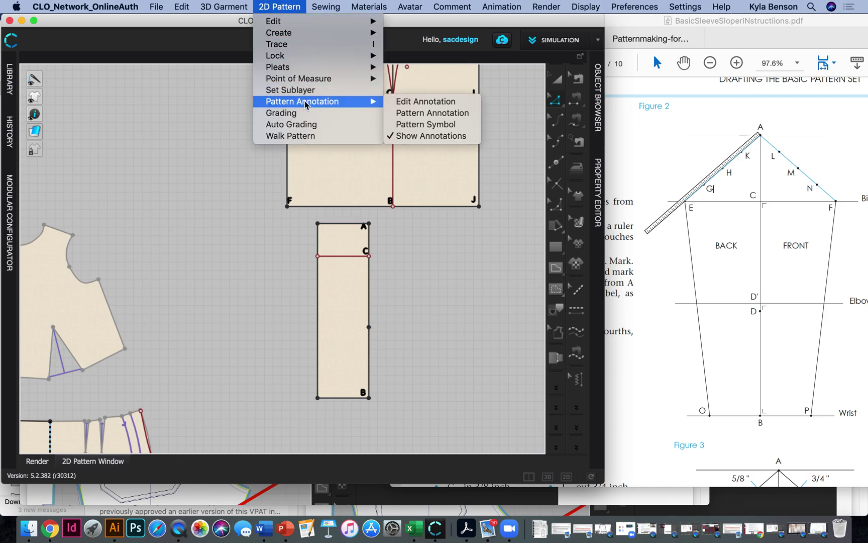
pyautogui.click(432, 113)
pyautogui.click(365, 326)
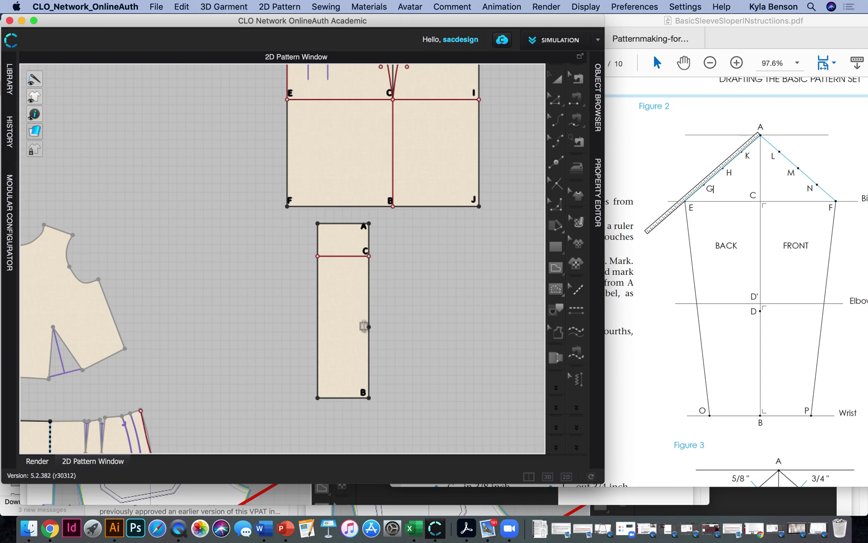
pyautogui.write('D')
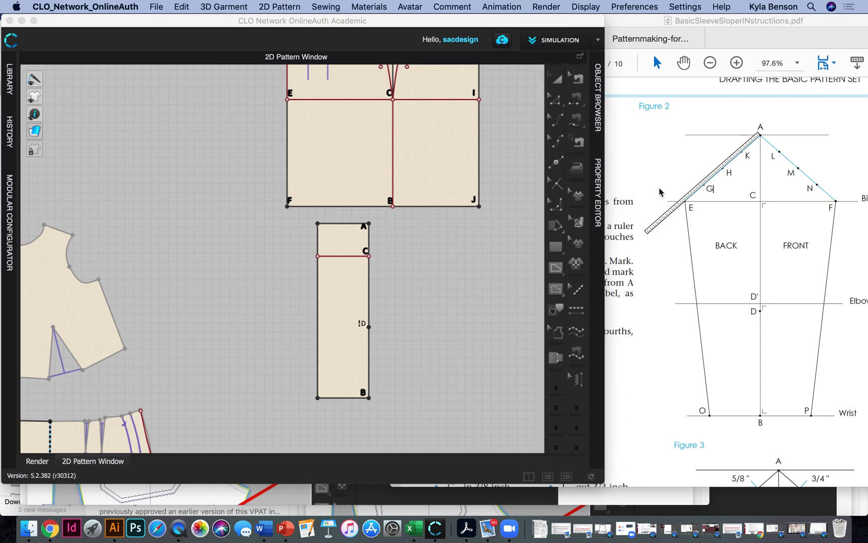
# Add a point on the right edge 0.75 in above D by splitting the segment between C and D.
pyautogui.click(554, 102)
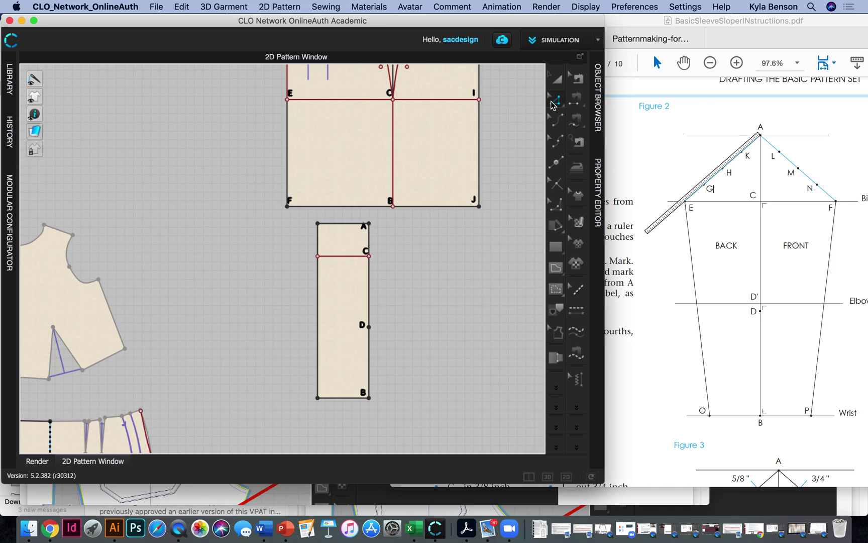
pyautogui.click(554, 100)
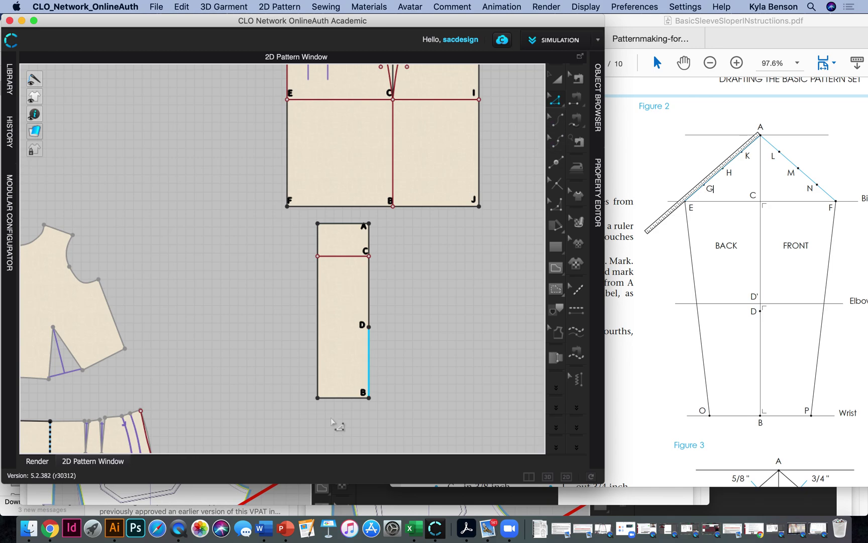
pyautogui.click(557, 161)
pyautogui.scroll(6, 370, 328)
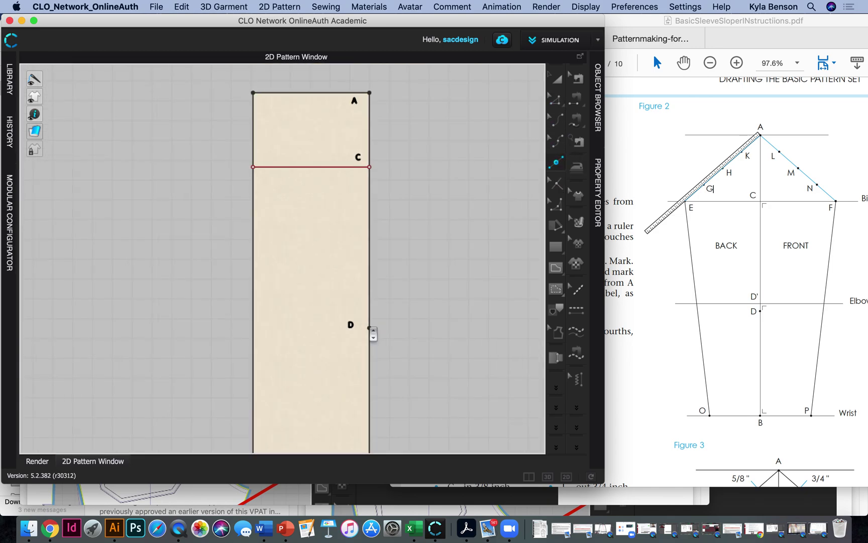
pyautogui.rightClick(369, 314)
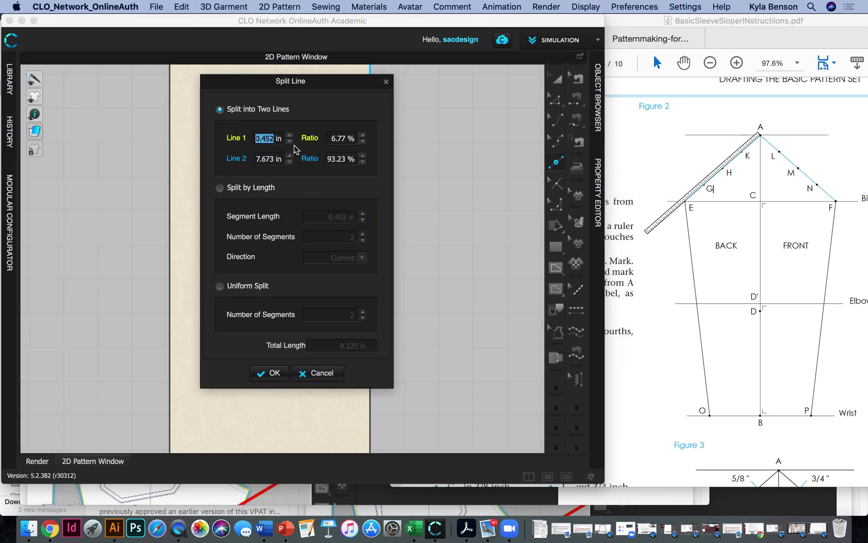
pyautogui.write('.75')
pyautogui.click(260, 368)
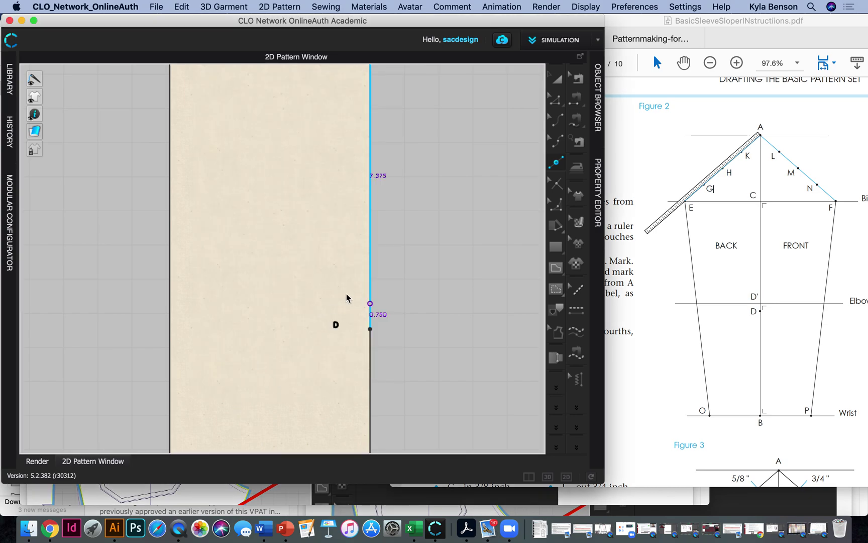
# Move the "D" annotation closer to its point on the rectangle's right edge.
pyautogui.click(278, 8)
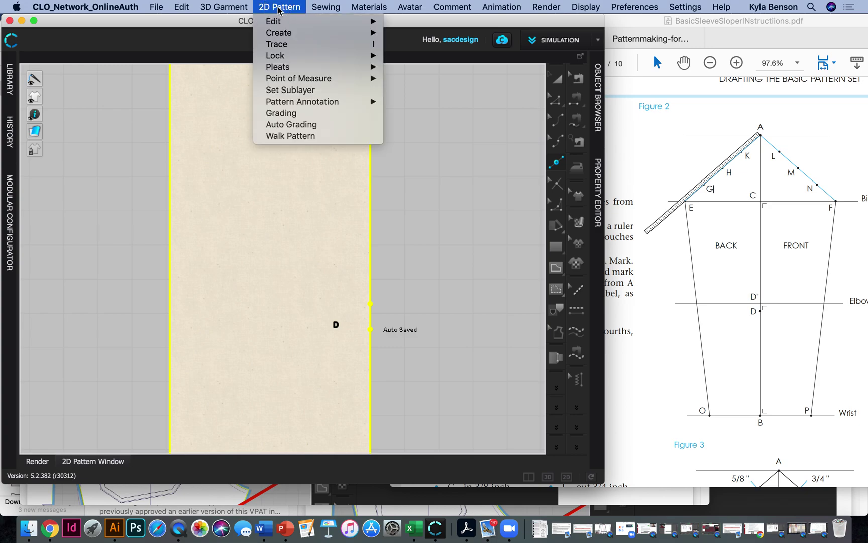
pyautogui.moveTo(325, 101)
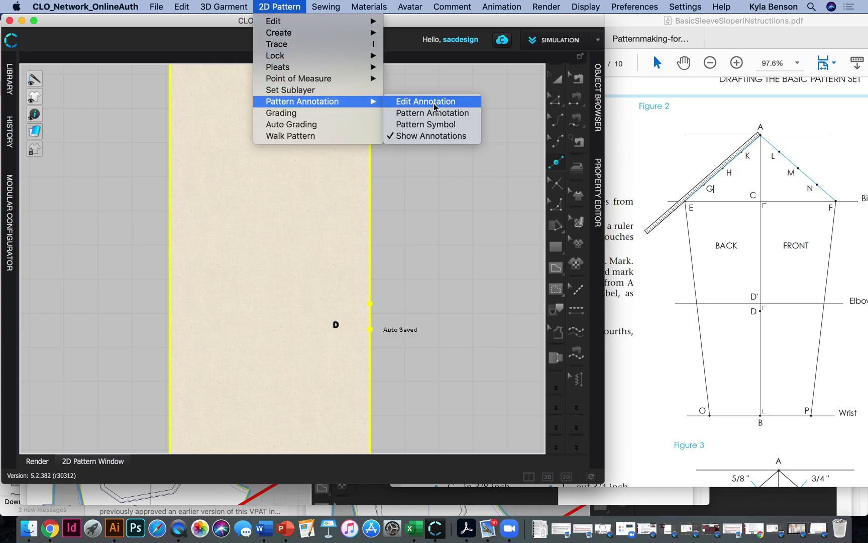
pyautogui.click(435, 106)
pyautogui.click(336, 325)
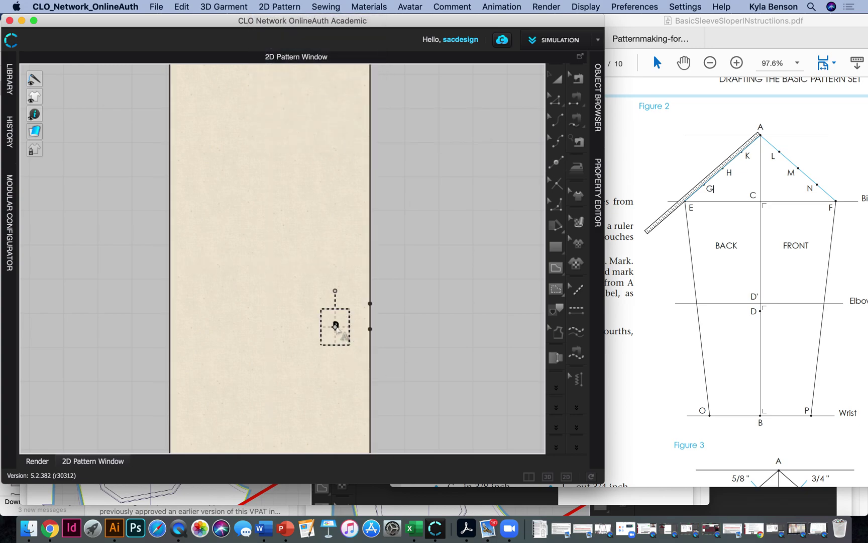
pyautogui.moveTo(335, 325); pyautogui.dragTo(364, 332)
# Add the pattern annotation "D'" inside the right edge, beside the point just above D.
pyautogui.click(293, 6)
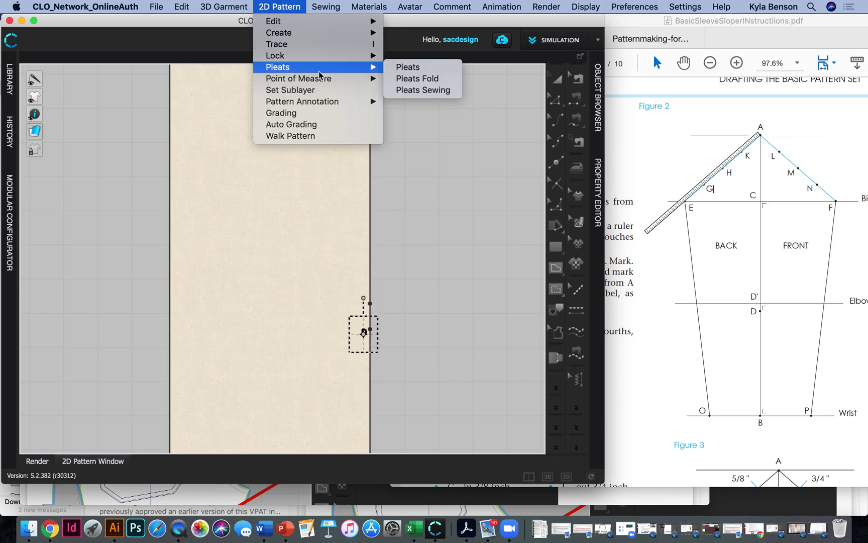
pyautogui.moveTo(351, 101)
pyautogui.click(432, 112)
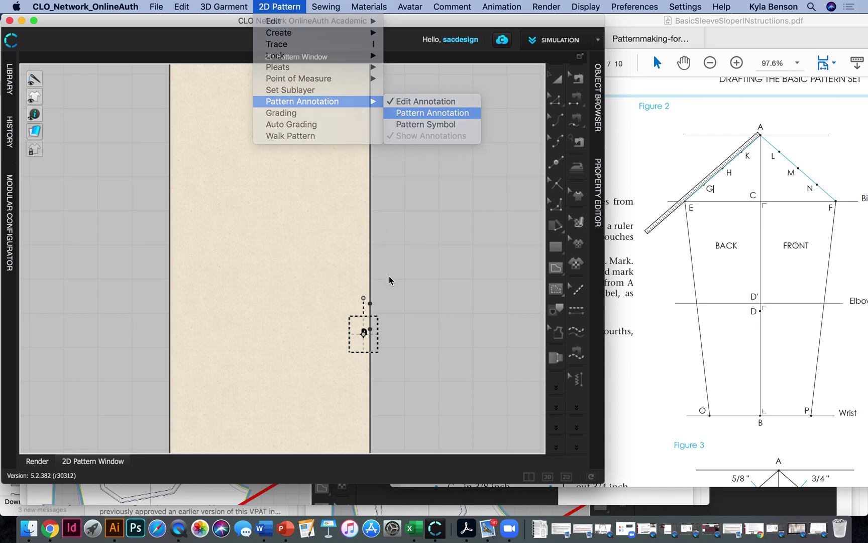
pyautogui.click(355, 303)
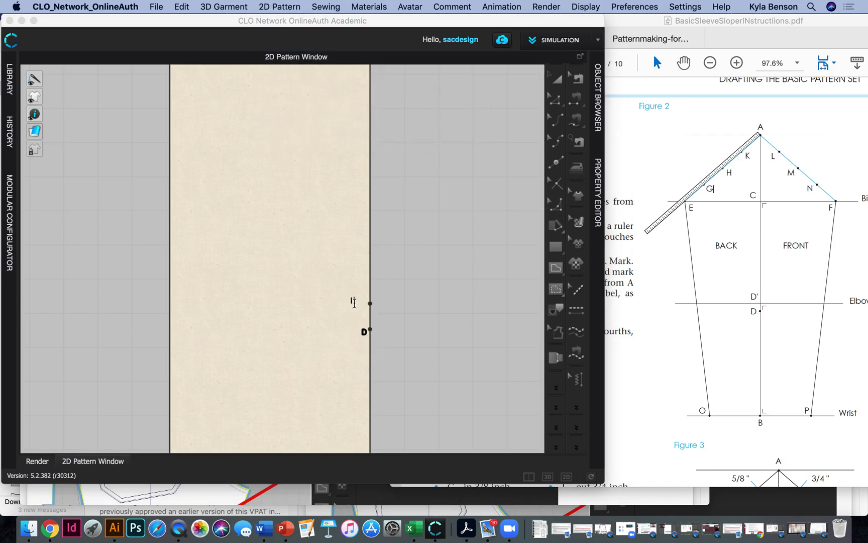
pyautogui.write("D'")
# Try to add a Y-axis perpendicular internal line at 90° from point D' with Extend on.
pyautogui.click(555, 102)
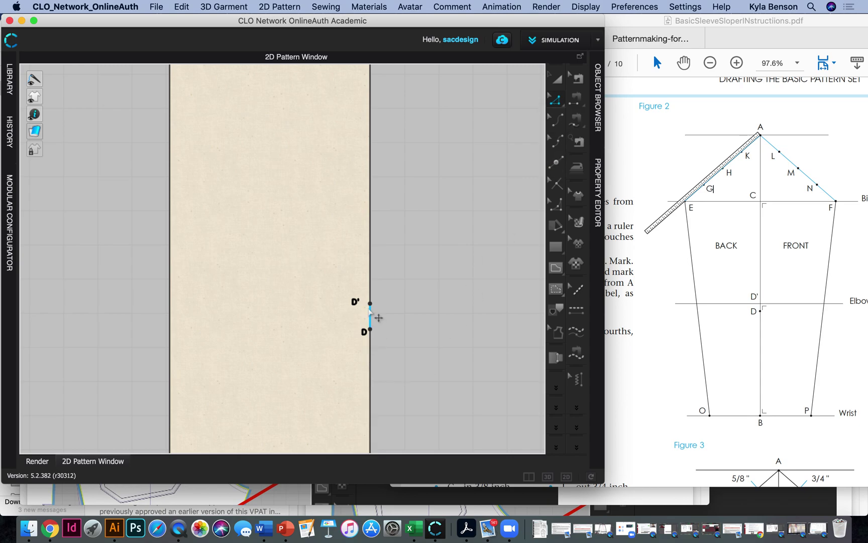
pyautogui.rightClick(371, 304)
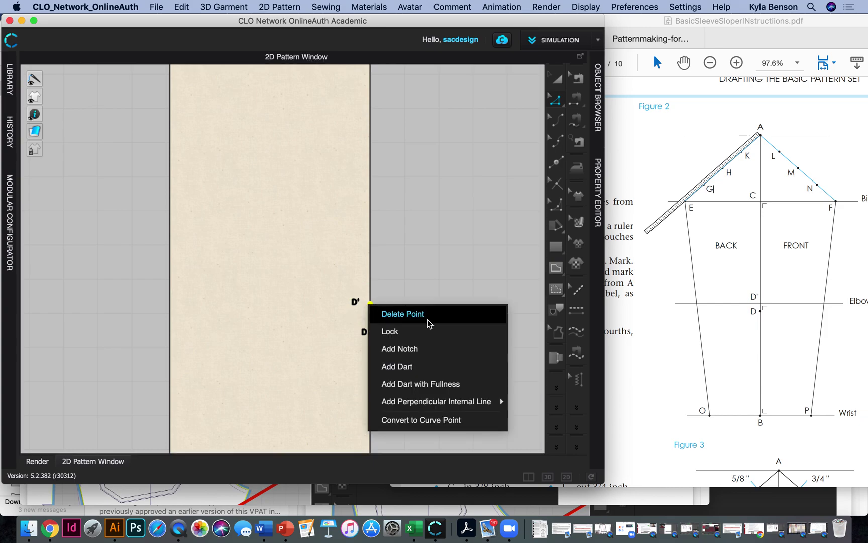
pyautogui.moveTo(452, 402)
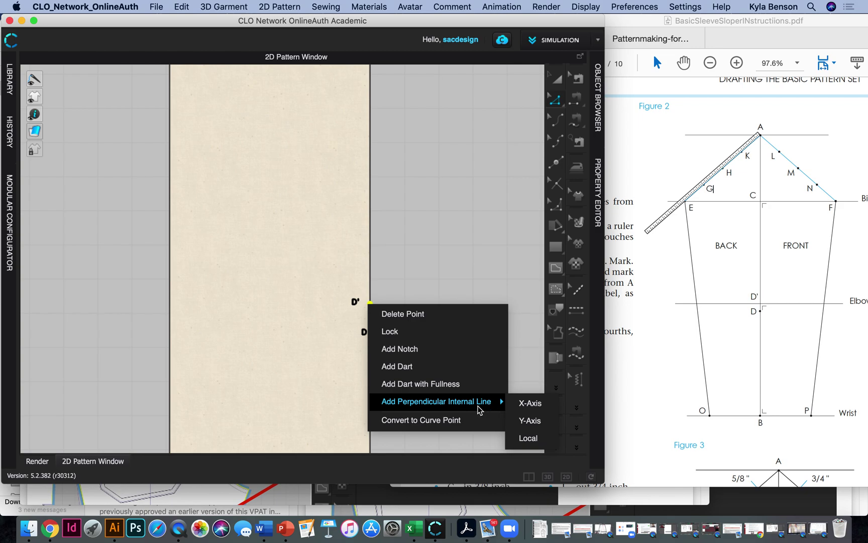
pyautogui.click(533, 420)
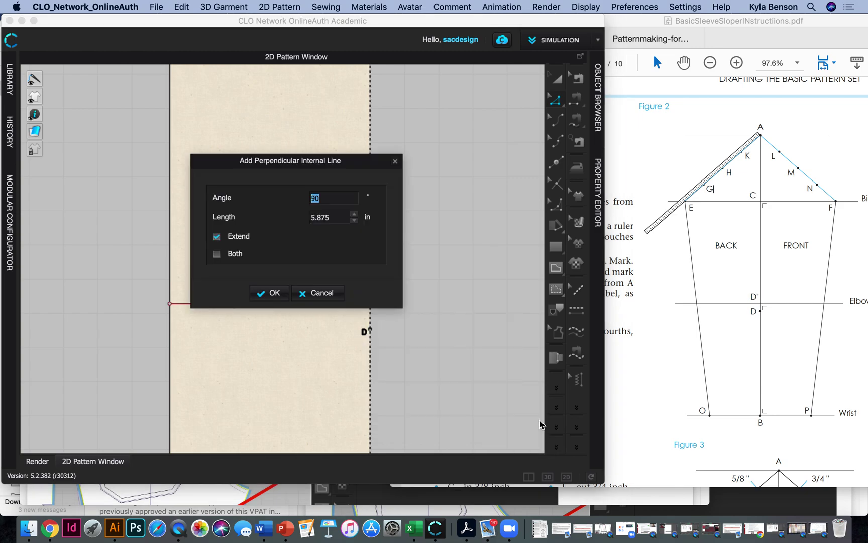
pyautogui.click(271, 293)
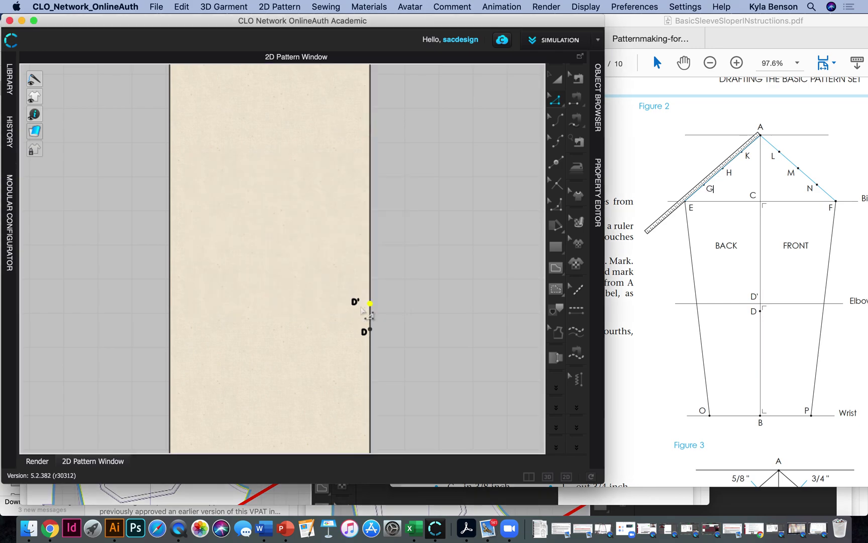
# Add a Y-axis perpendicular internal line at 90° from D', extended across to the left edge, keeping the pattern visible beside the dialog.
pyautogui.scroll(-5, 374, 307)
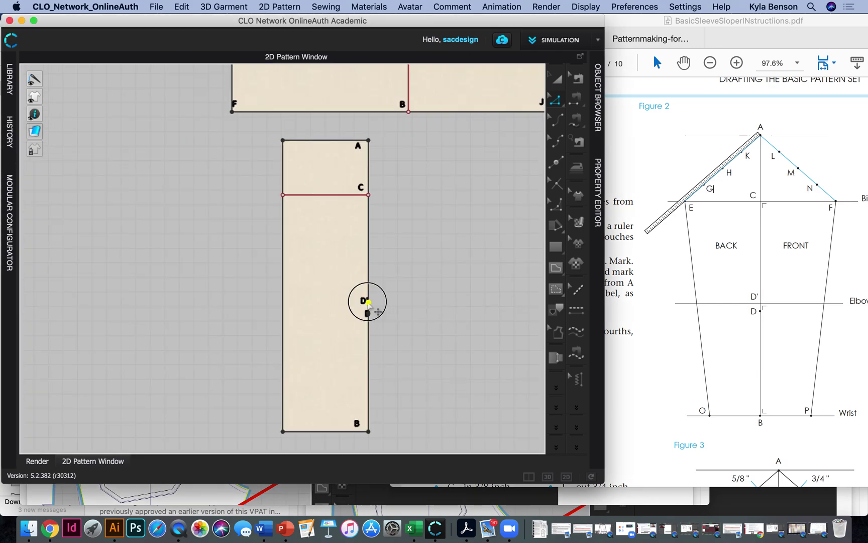
pyautogui.rightClick(368, 302)
pyautogui.moveTo(412, 402)
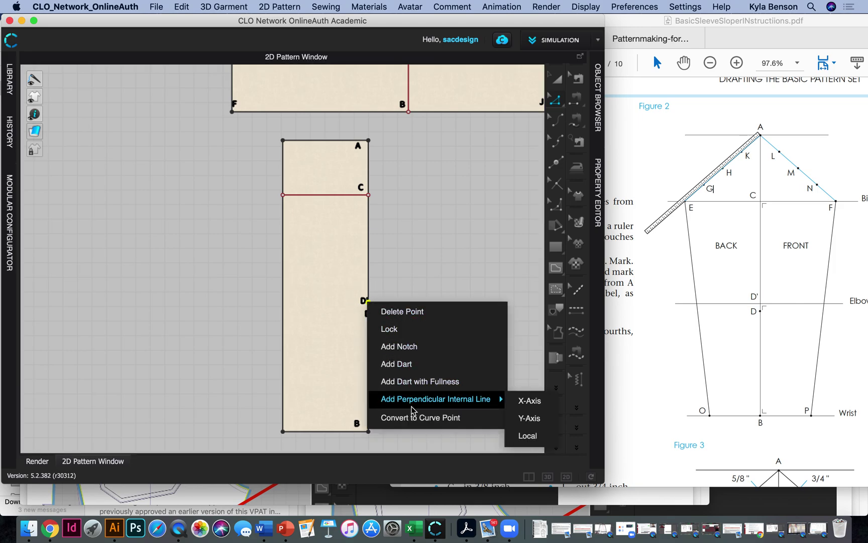
pyautogui.click(533, 420)
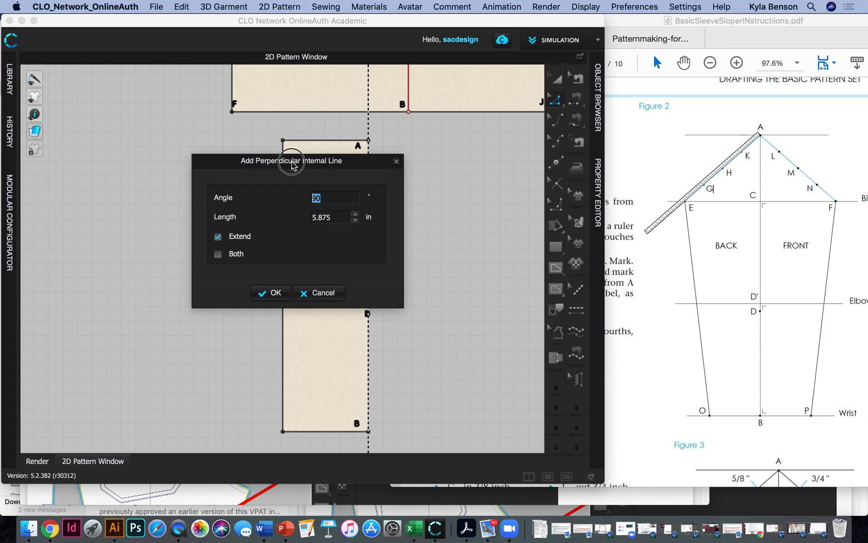
pyautogui.moveTo(292, 165); pyautogui.dragTo(497, 72)
pyautogui.click(477, 200)
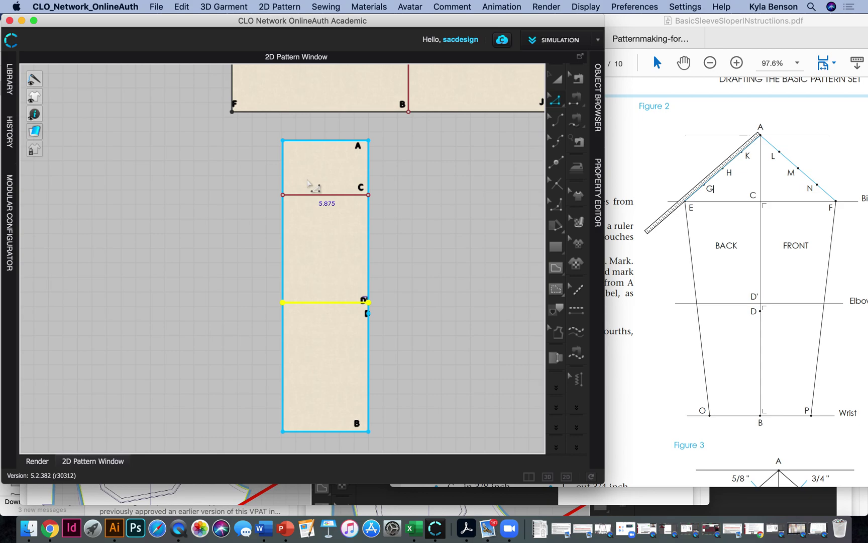
# Draw a straight 9.125 in internal line from A diagonally down past the left edge, aimed at the bicep line's extension.
pyautogui.click(332, 195)
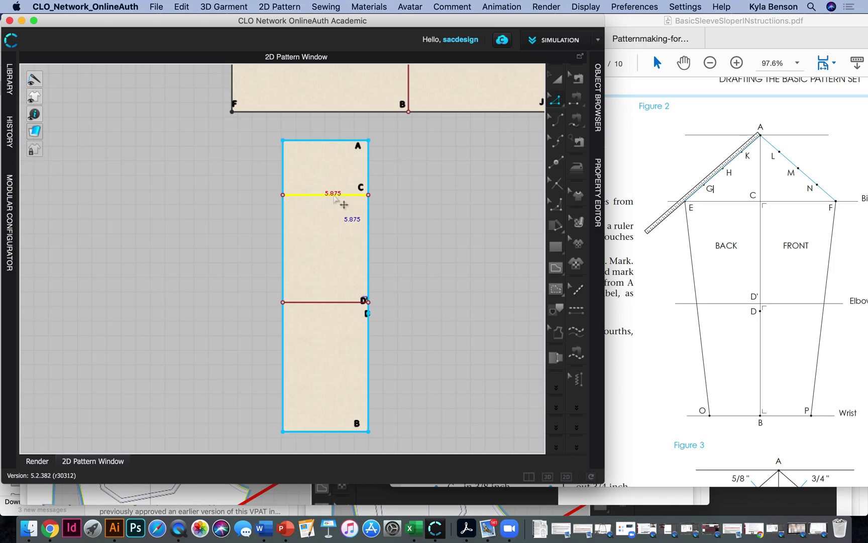
pyautogui.click(558, 103)
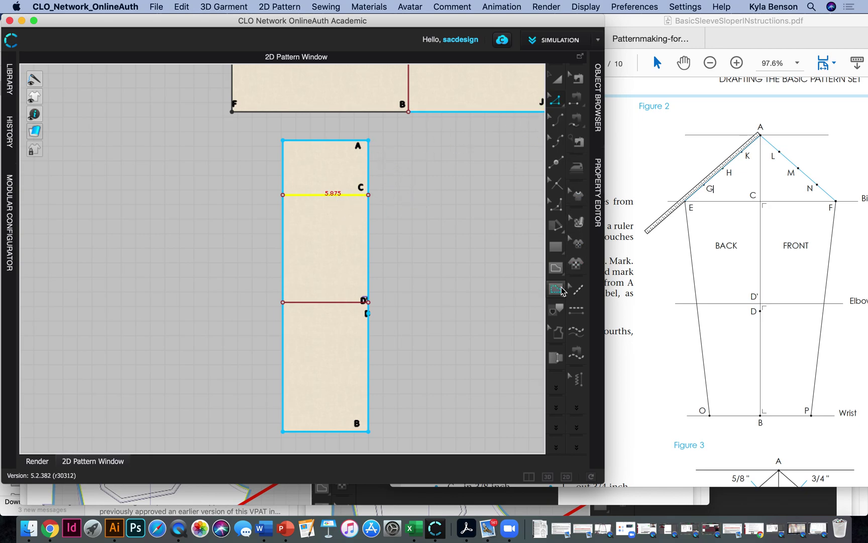
pyautogui.moveTo(560, 272); pyautogui.dragTo(644, 278)
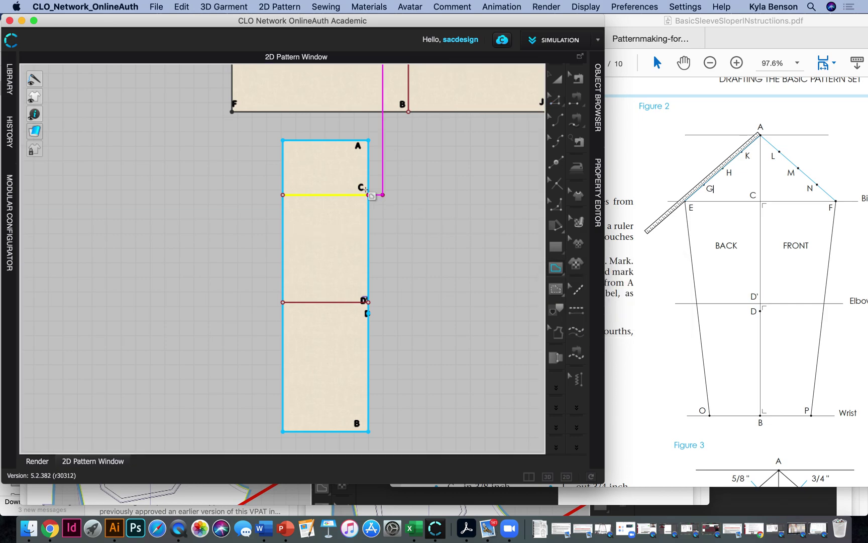
pyautogui.click(369, 141)
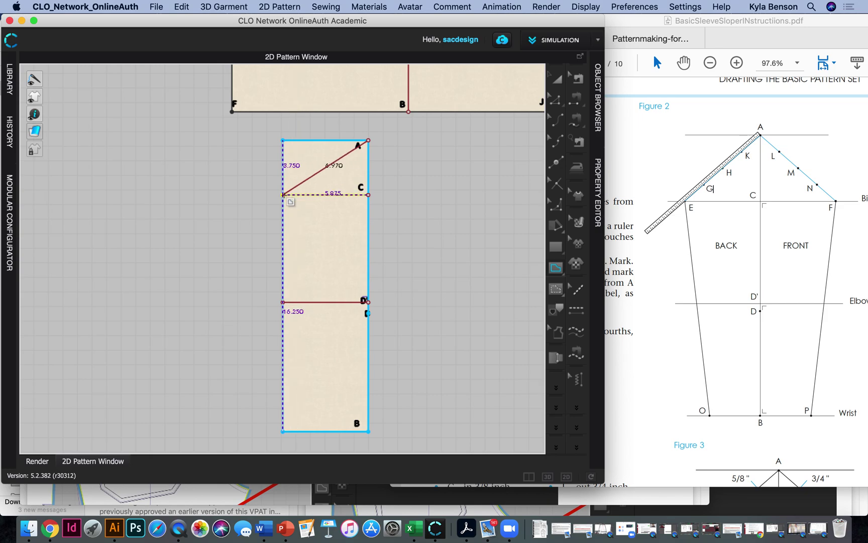
pyautogui.scroll(5, 283, 196)
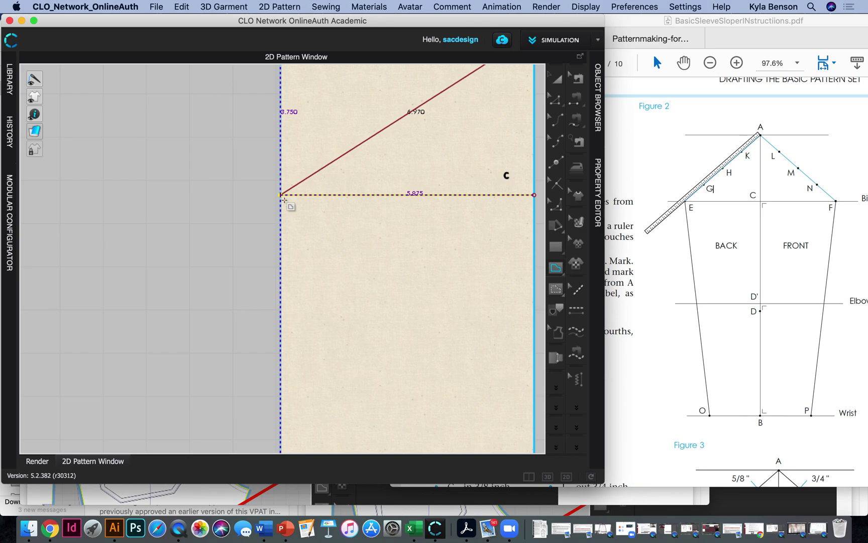
pyautogui.scroll(-2, 284, 199)
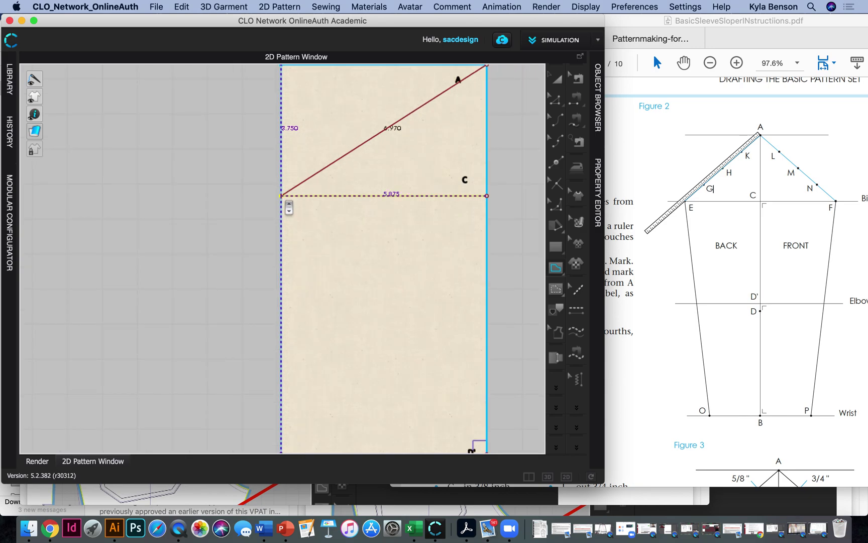
pyautogui.scroll(-2, 282, 196)
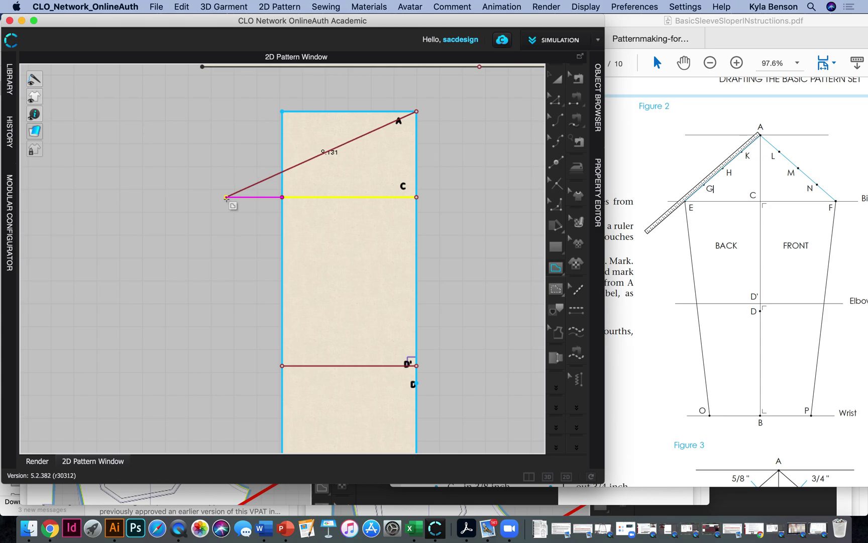
pyautogui.rightClick(226, 198)
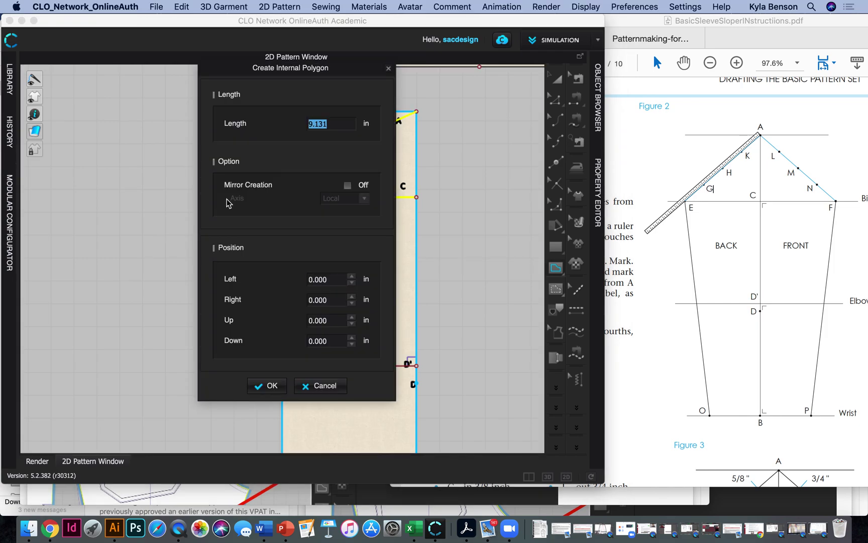
pyautogui.write('9.125')
pyautogui.press('Return')
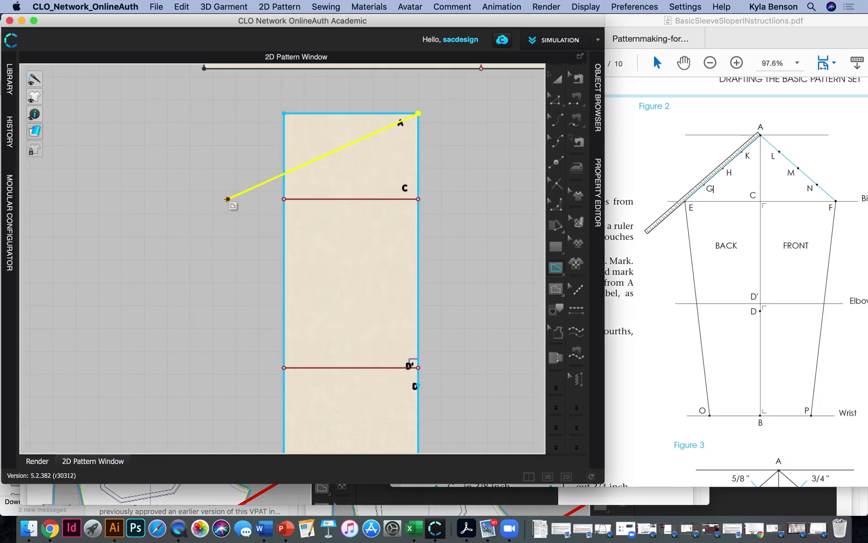
pyautogui.click(482, 68)
# Calculate 11.75 divided by 2 in the Dashboard calculator and return to the pattern.
pyautogui.press('F12')
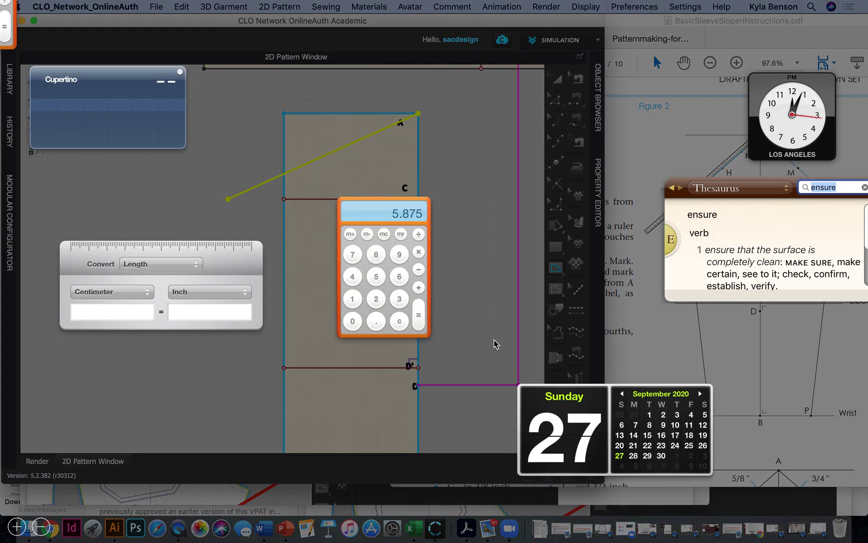
pyautogui.doubleClick(352, 299)
pyautogui.click(376, 321)
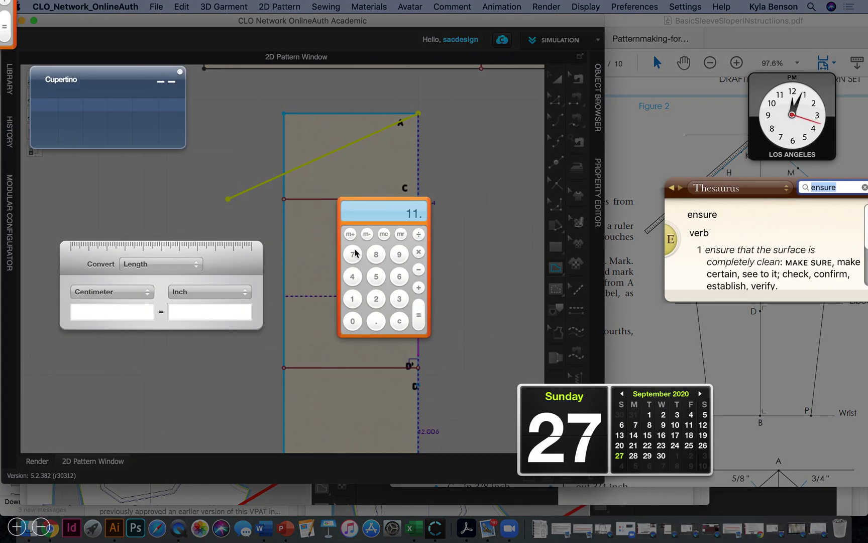
pyautogui.click(381, 279)
pyautogui.click(418, 234)
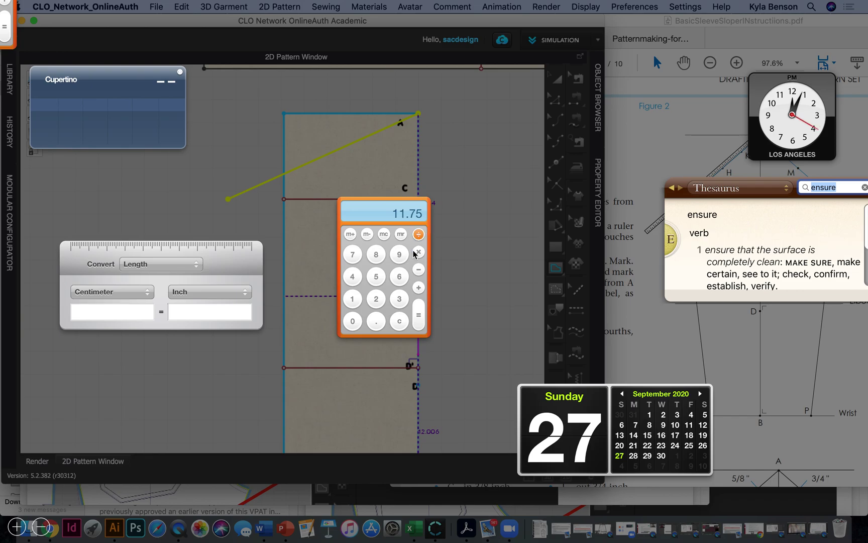
pyautogui.click(376, 298)
pyautogui.click(419, 314)
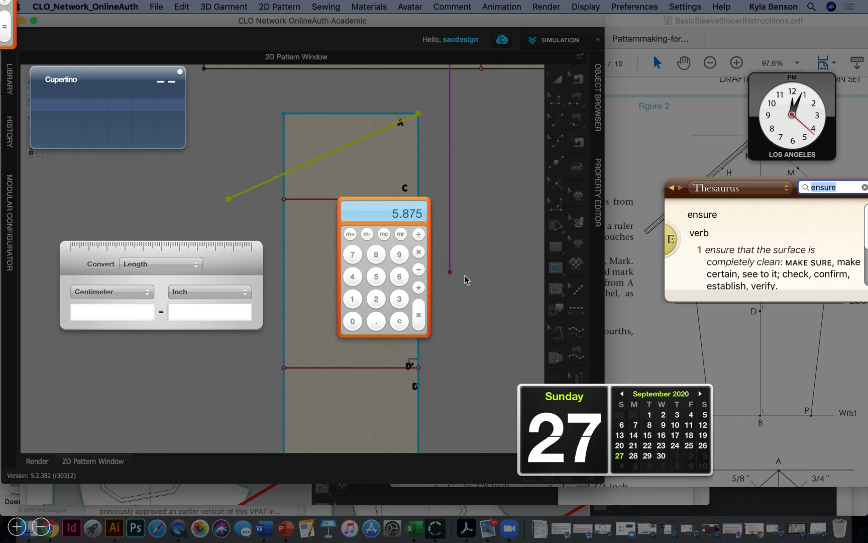
pyautogui.click(461, 227)
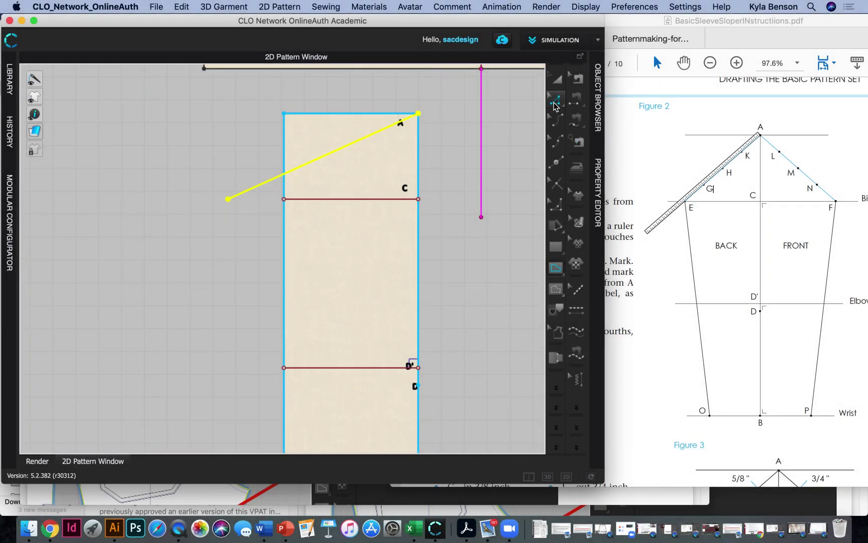
# Extend the left end of the bicep line through C beyond the left edge to meet the diagonal line's lower end.
pyautogui.click(351, 199)
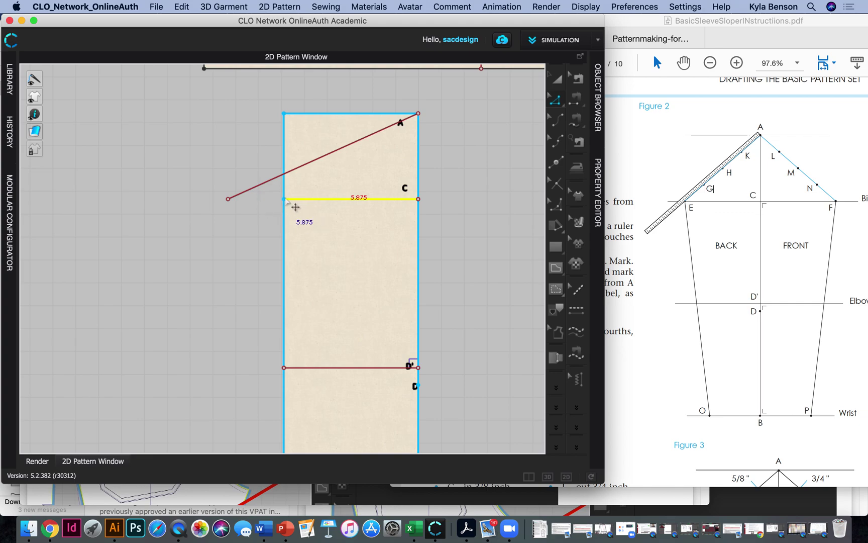
pyautogui.scroll(3, 277, 199)
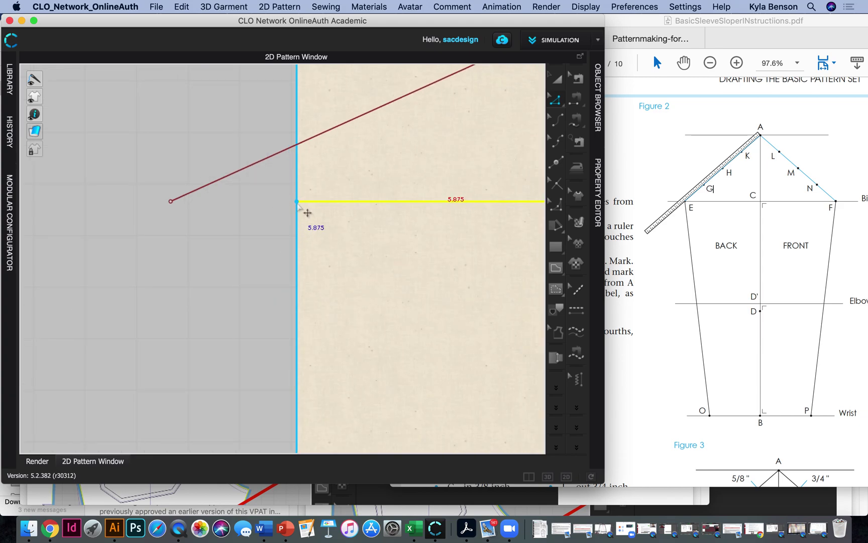
pyautogui.click(296, 201)
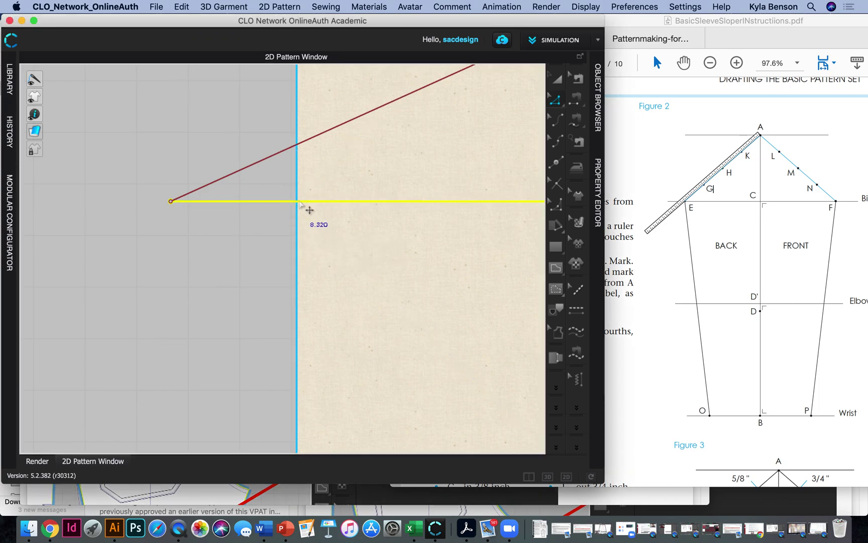
# Add a point on the extended bicep line where it crosses the rectangle's left edge.
pyautogui.click(555, 162)
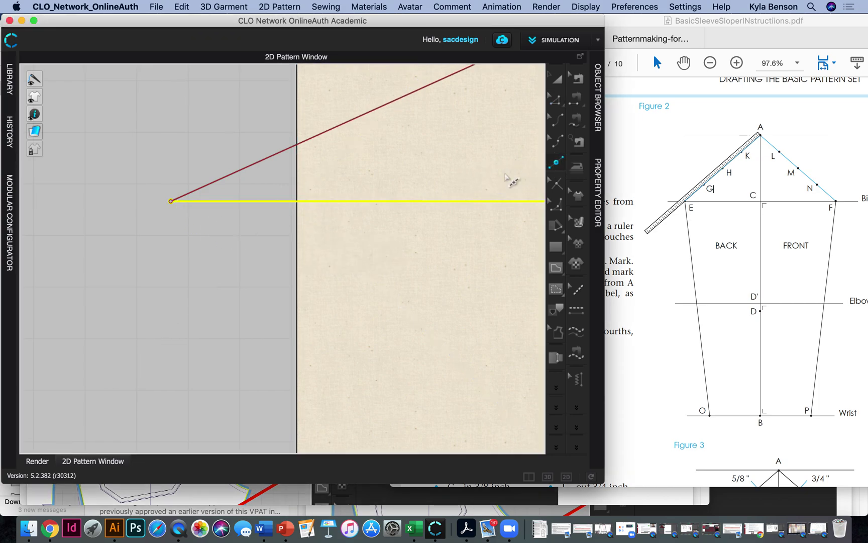
pyautogui.click(297, 201)
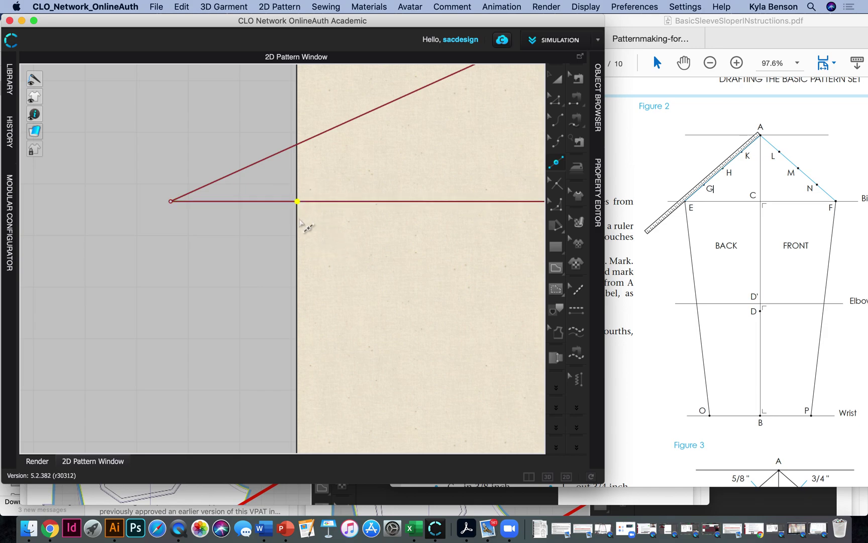
pyautogui.click(556, 99)
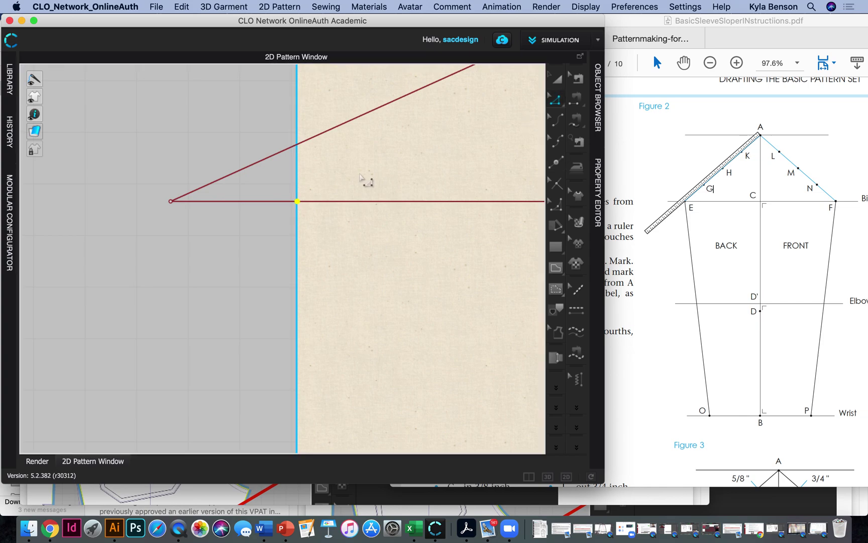
# Split the bicep line's extension outside the rectangle's left edge uniformly into 2 segments.
pyautogui.click(262, 202)
pyautogui.rightClick(262, 205)
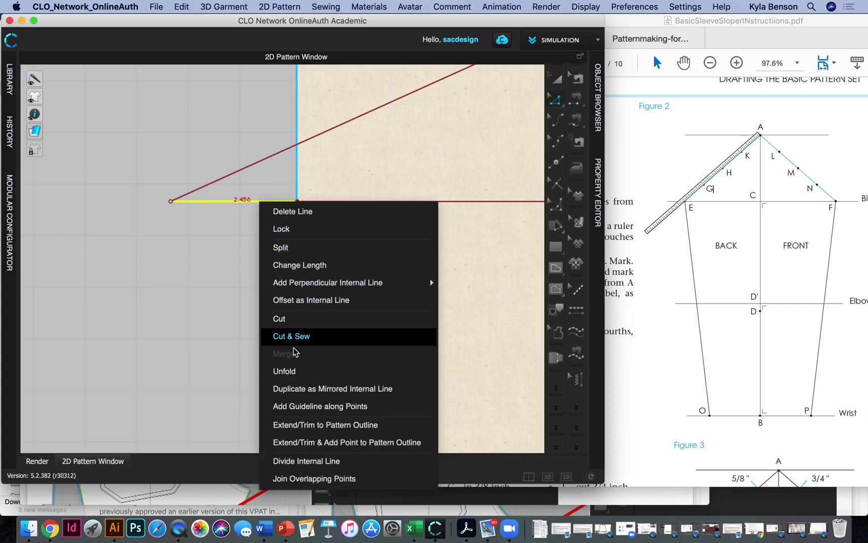
pyautogui.click(281, 247)
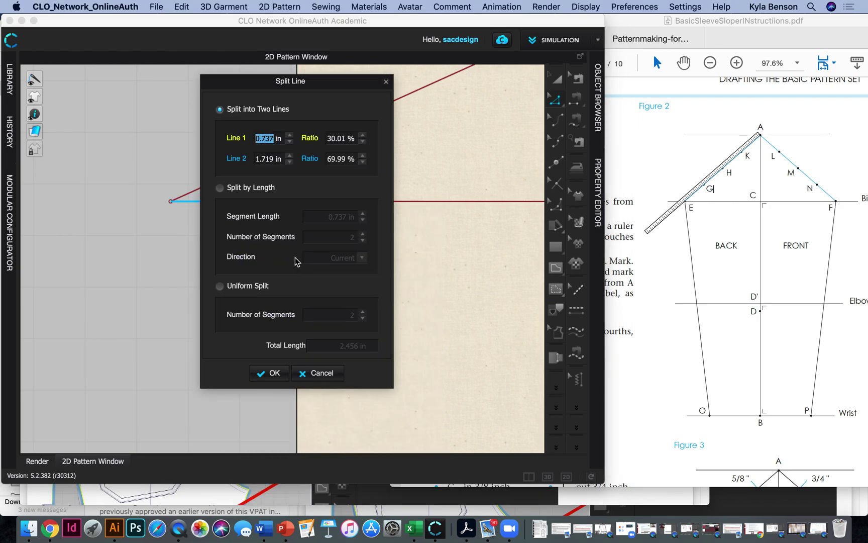
pyautogui.click(249, 287)
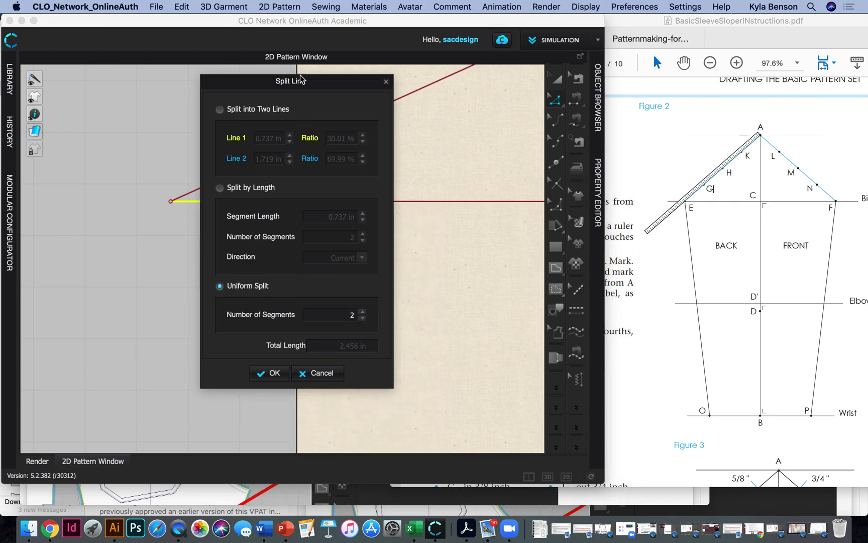
pyautogui.moveTo(302, 80); pyautogui.dragTo(546, 86)
pyautogui.click(505, 383)
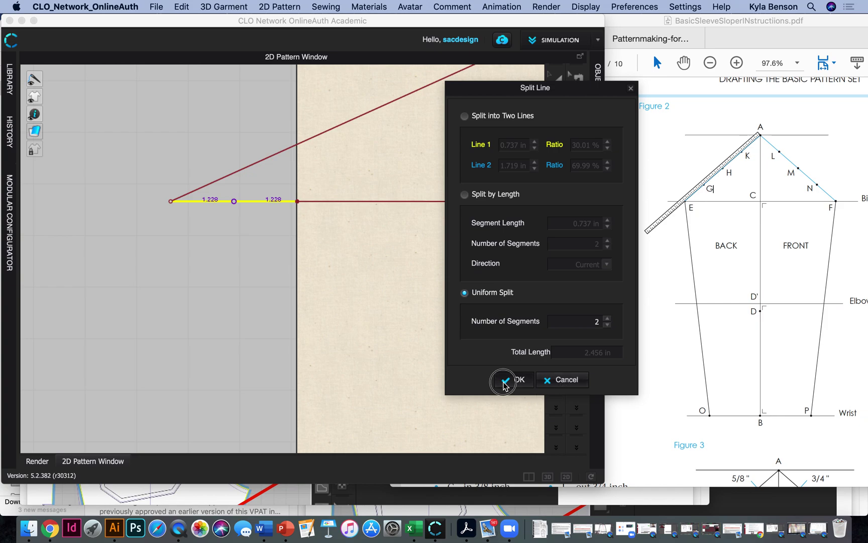
# Move the lower end of the diagonal line from A onto the midpoint of the bicep line's extension.
pyautogui.scroll(-3, 474, 352)
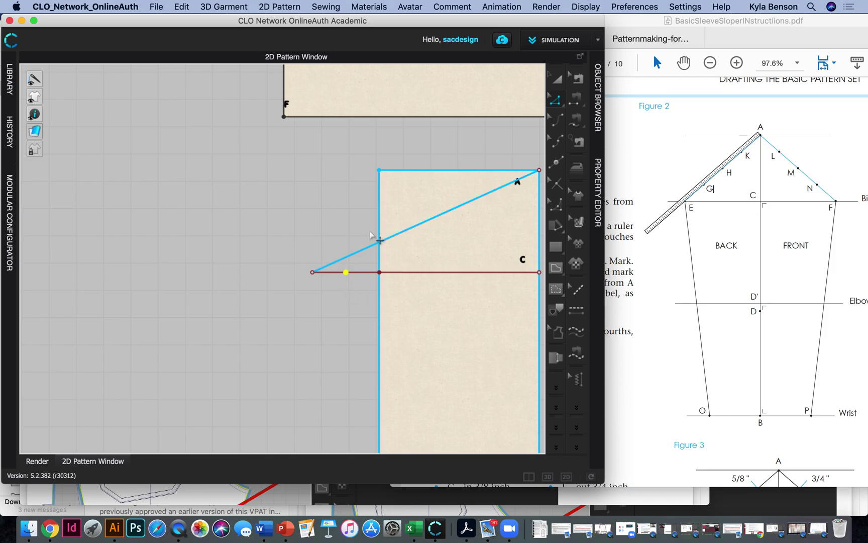
pyautogui.scroll(-2, 355, 294)
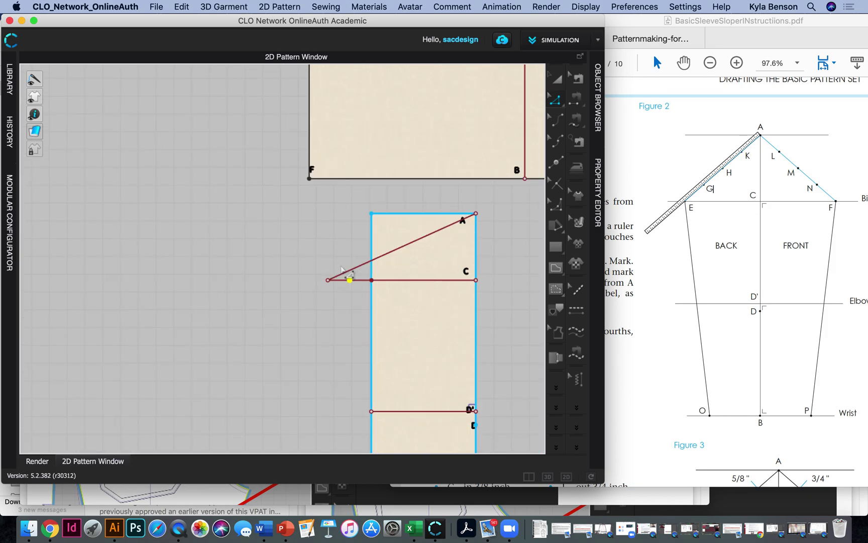
pyautogui.click(328, 280)
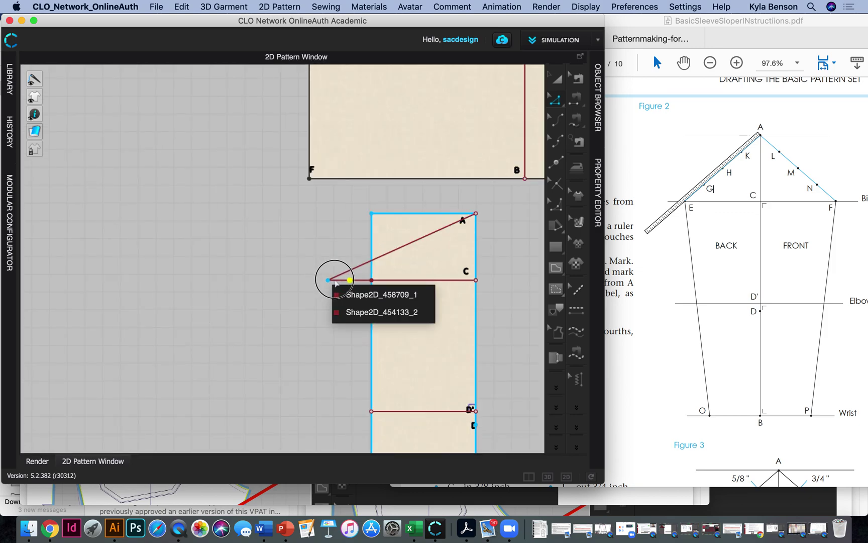
pyautogui.click(352, 294)
pyautogui.moveTo(328, 280); pyautogui.dragTo(349, 280)
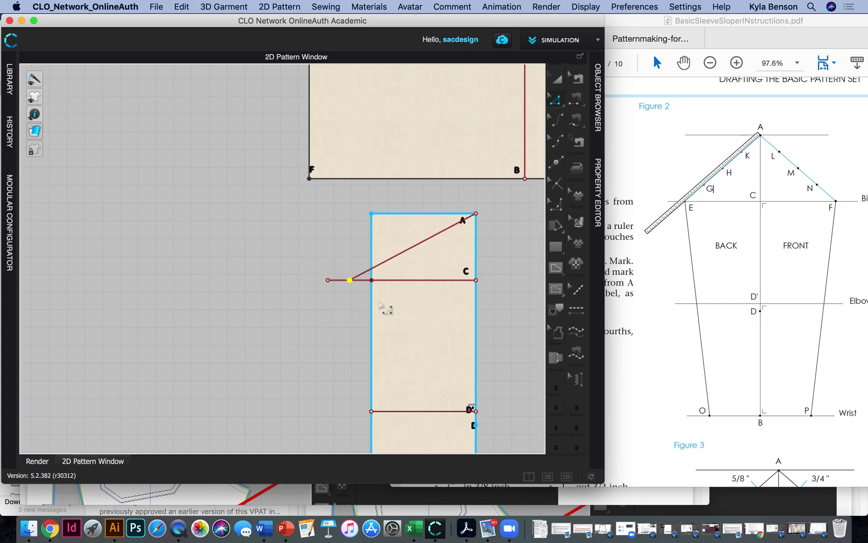
# Split the diagonal back cap line from A uniformly into 4 segments.
pyautogui.click(394, 256)
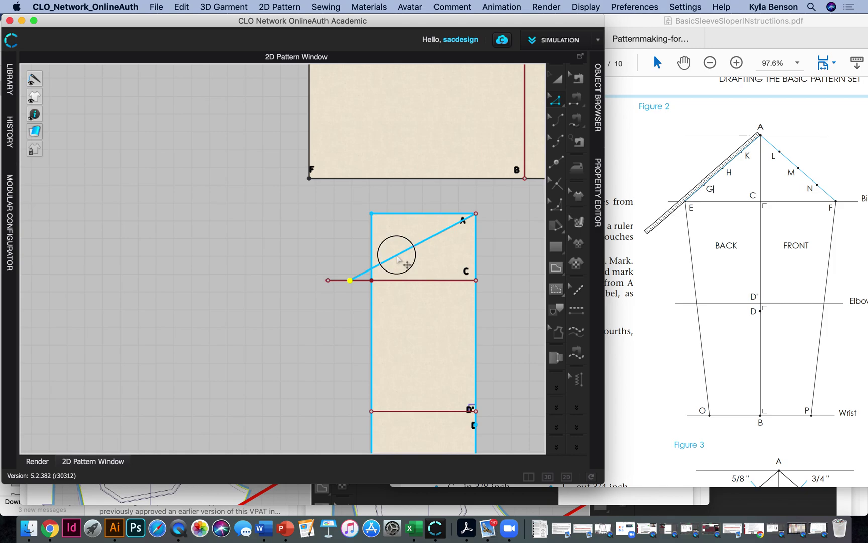
pyautogui.rightClick(397, 257)
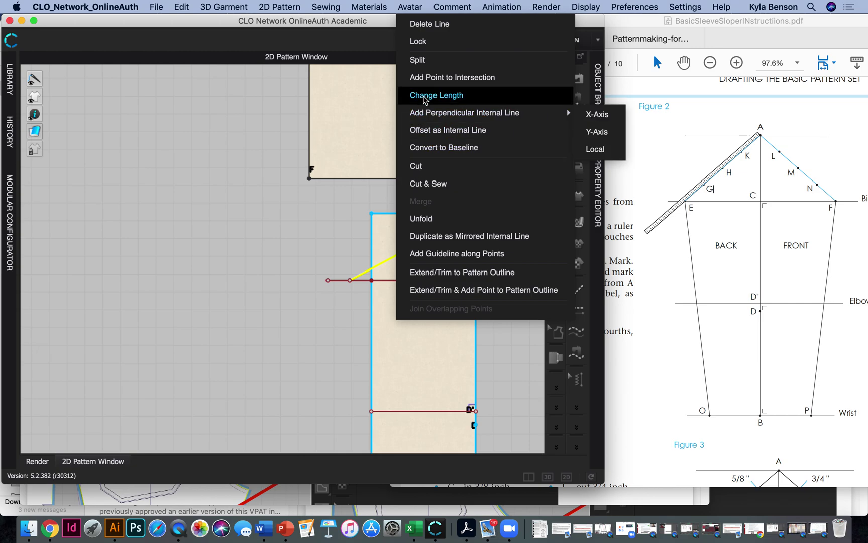
pyautogui.click(423, 61)
pyautogui.click(233, 285)
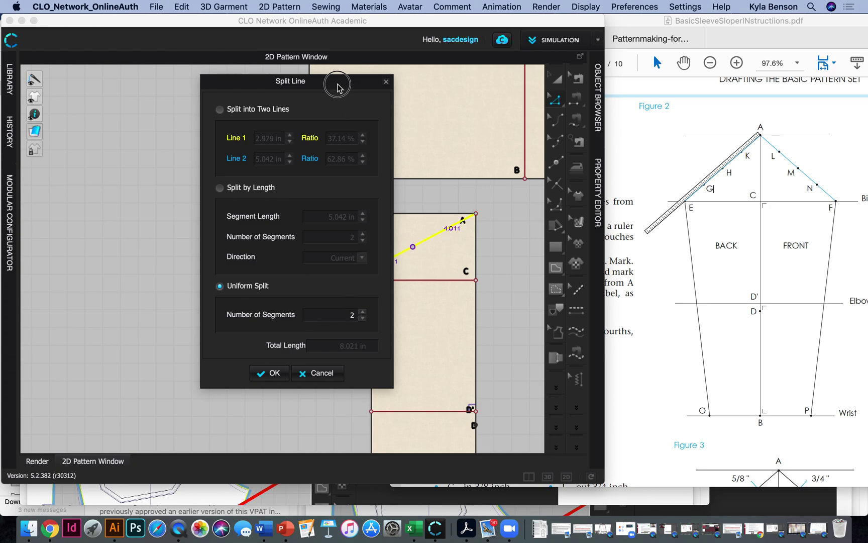
pyautogui.moveTo(339, 83); pyautogui.dragTo(208, 59)
pyautogui.click(230, 288)
pyautogui.click(230, 289)
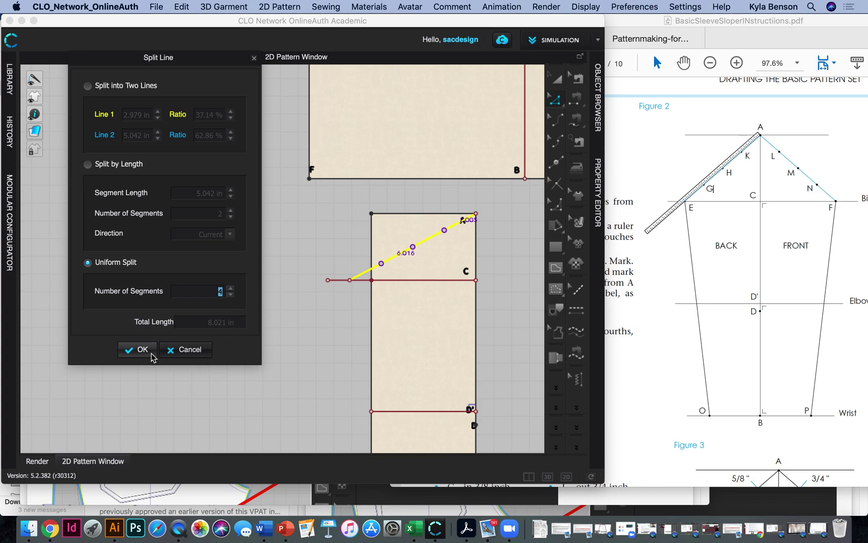
pyautogui.click(135, 350)
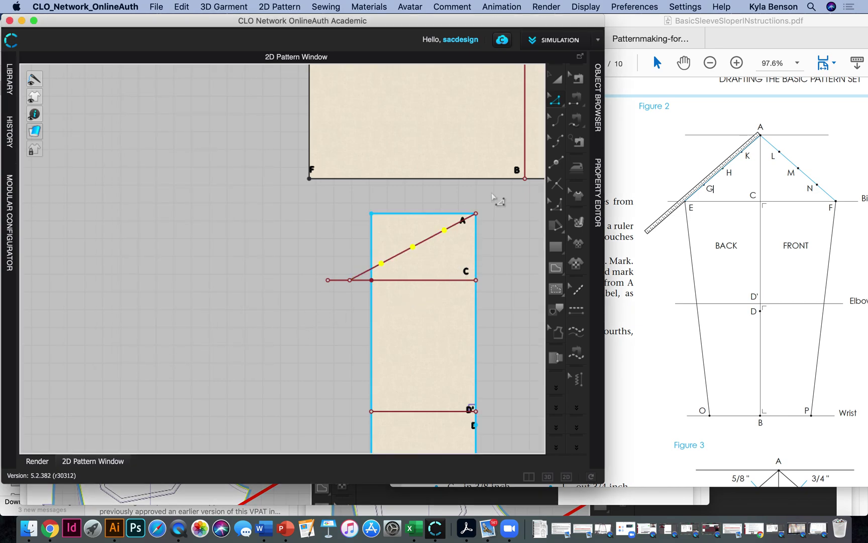
# Annotate the three division points on the diagonal cap line as K, H and G, starting nearest A.
pyautogui.scroll(3, 465, 240)
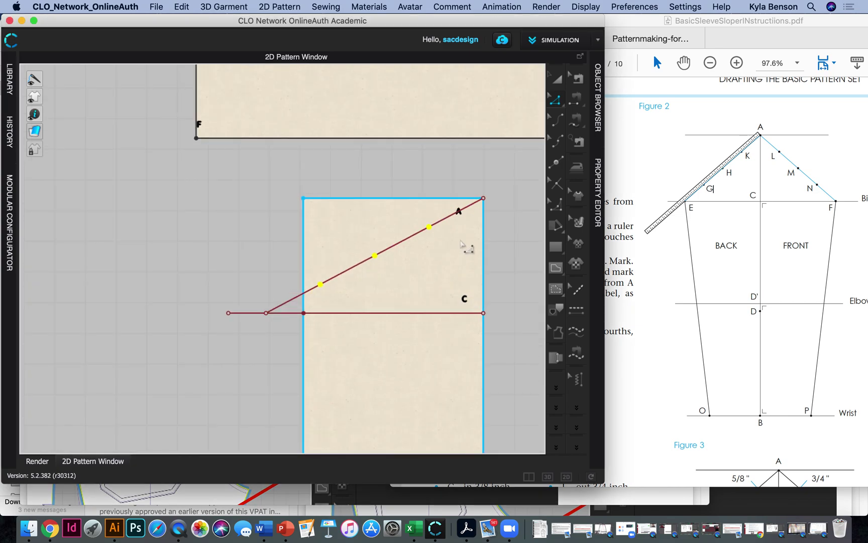
pyautogui.click(282, 6)
pyautogui.moveTo(329, 103)
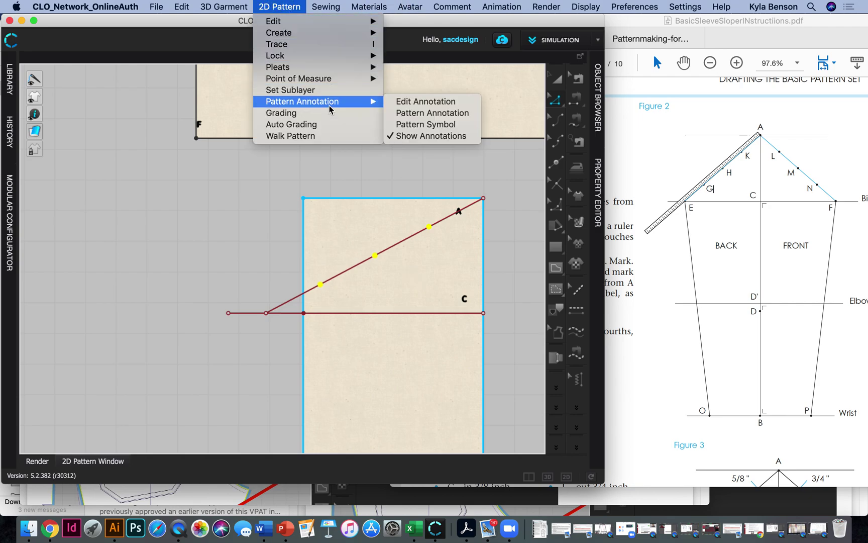
pyautogui.click(411, 114)
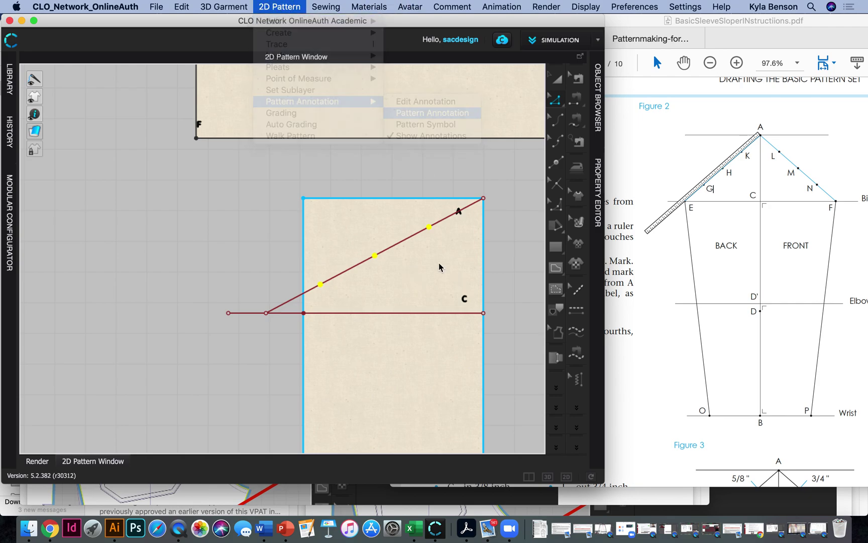
pyautogui.click(428, 229)
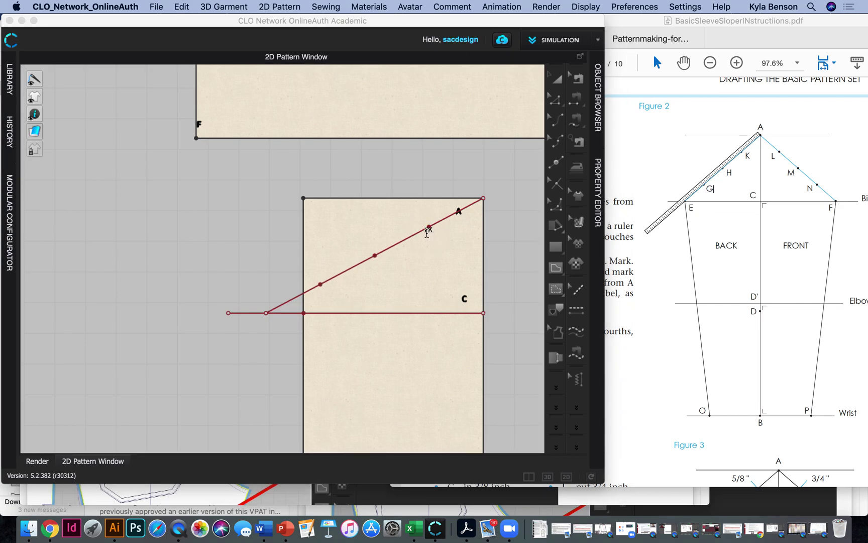
pyautogui.click(277, 7)
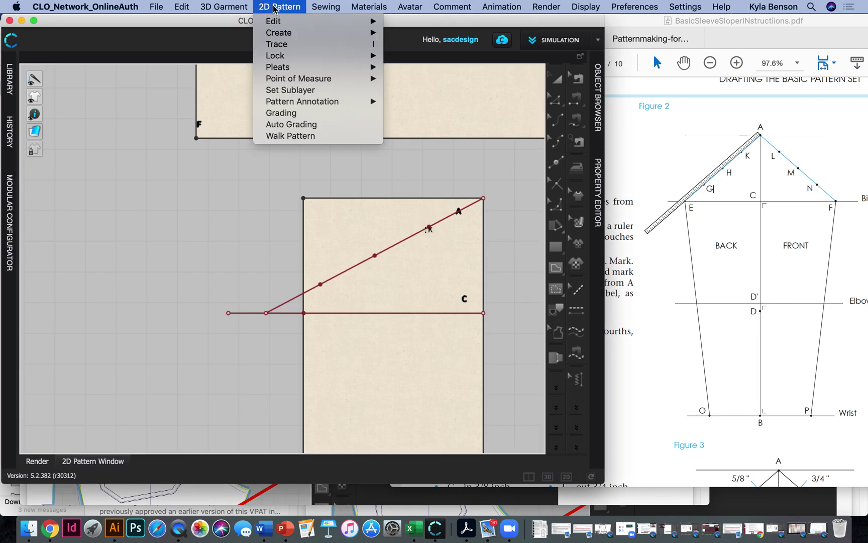
pyautogui.moveTo(321, 100)
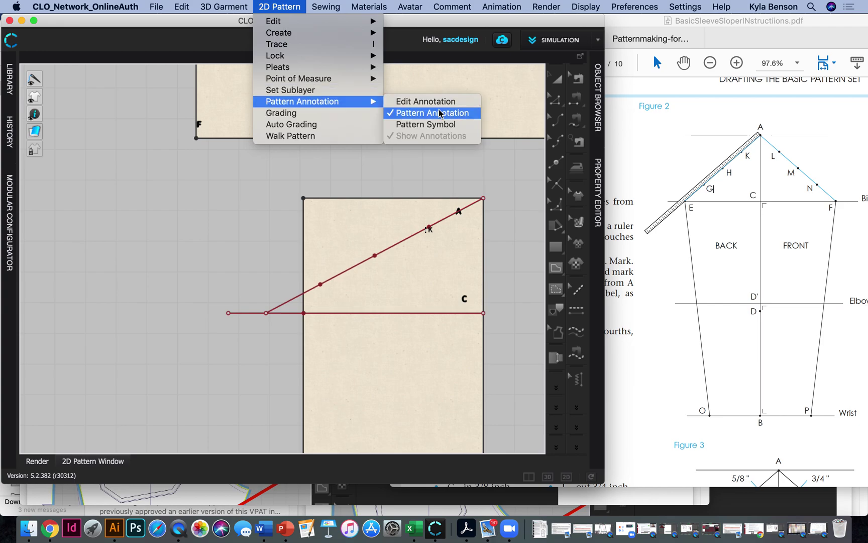
pyautogui.click(429, 183)
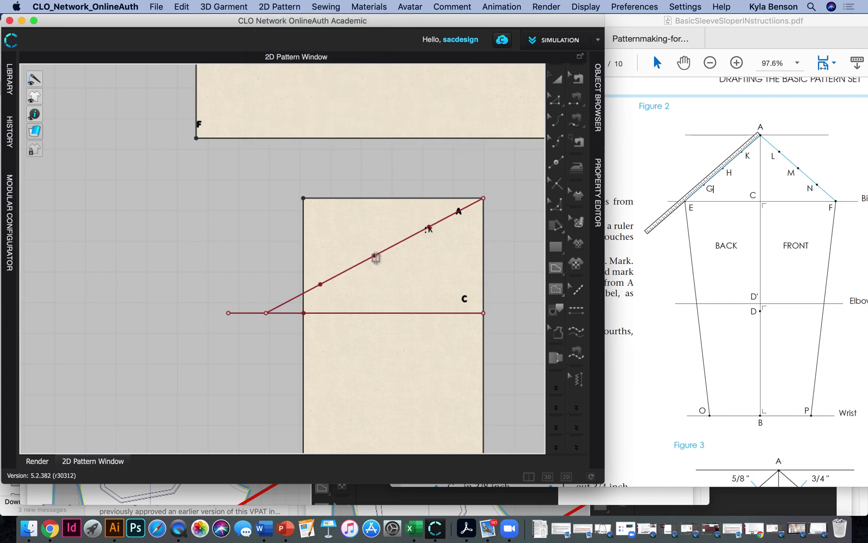
pyautogui.click(375, 257)
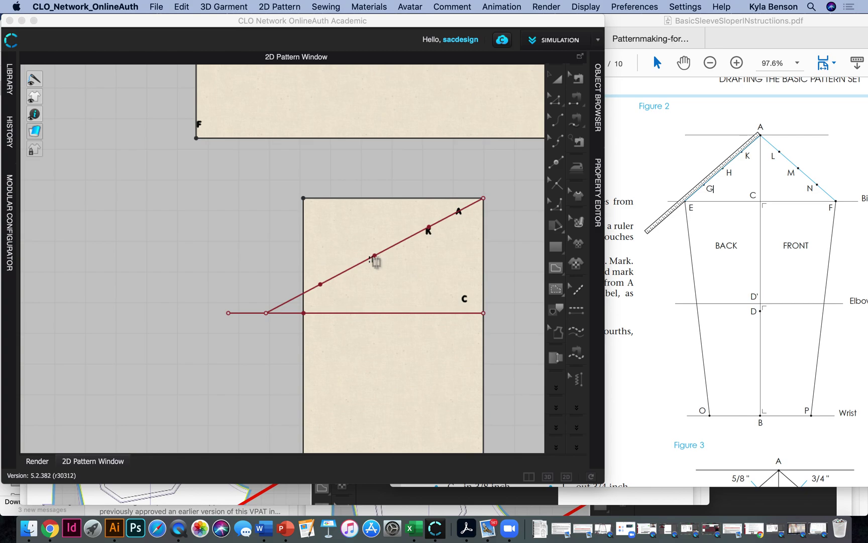
pyautogui.write('H')
pyautogui.click(321, 285)
pyautogui.click(558, 102)
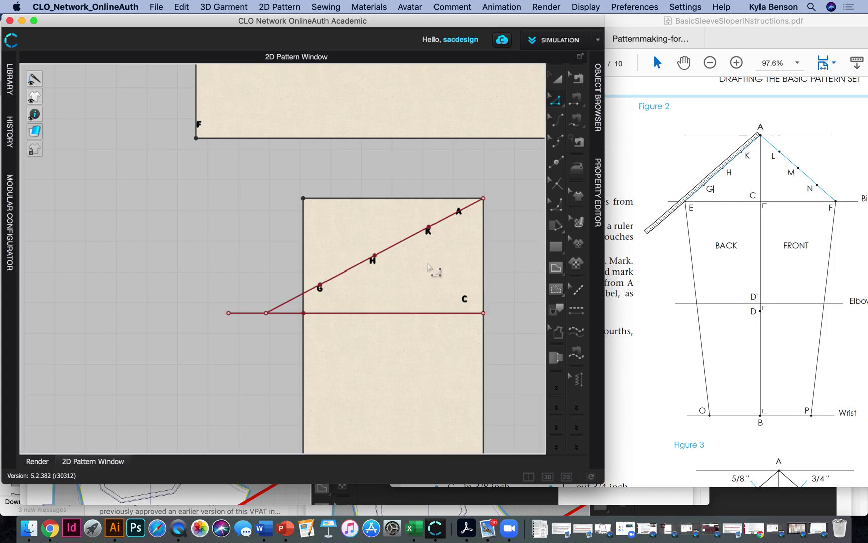
pyautogui.scroll(2, 428, 266)
pyautogui.scroll(-6, 429, 269)
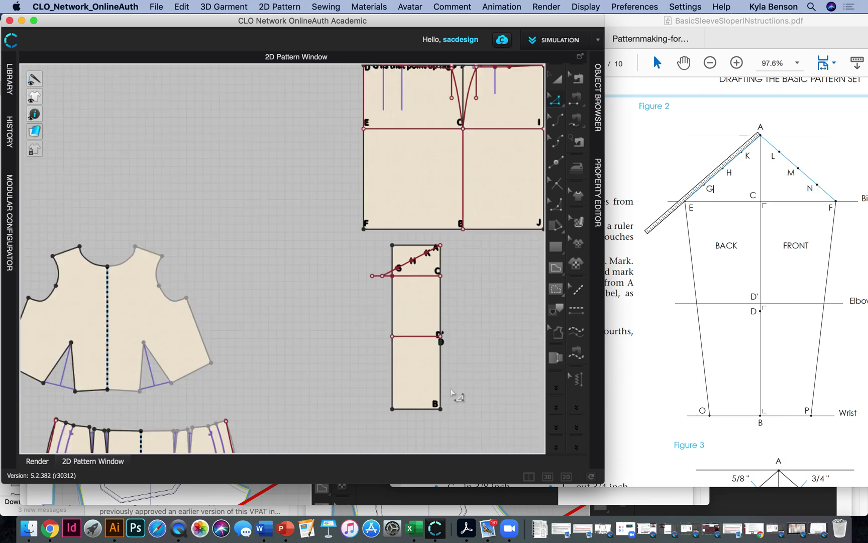
pyautogui.scroll(3, 452, 391)
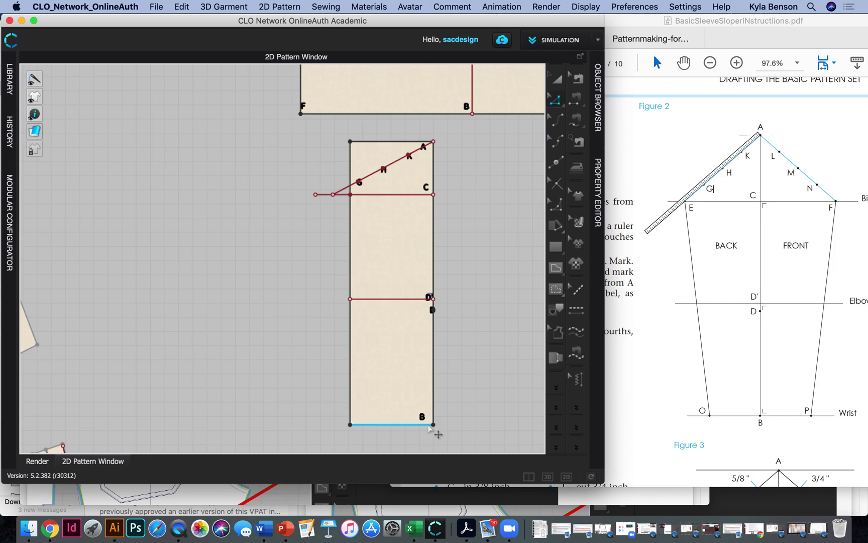
pyautogui.press('v')
pyautogui.rightClick(379, 423)
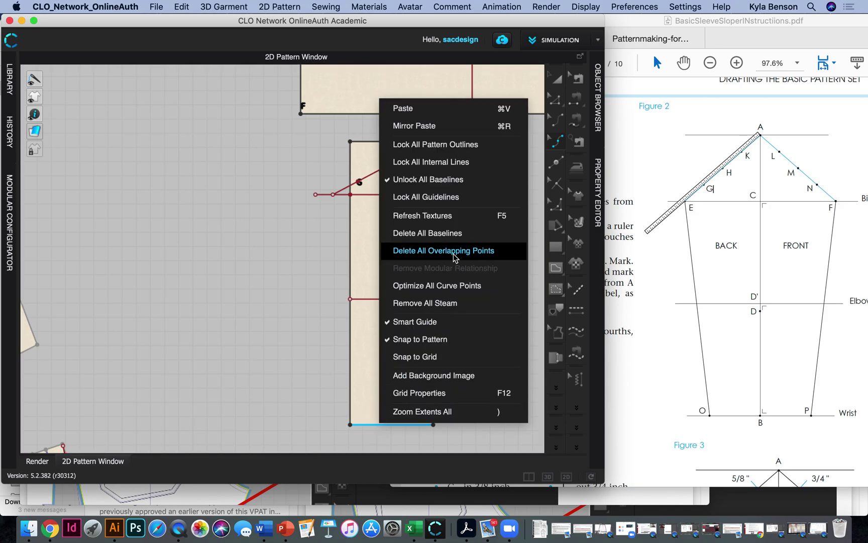
pyautogui.click(312, 354)
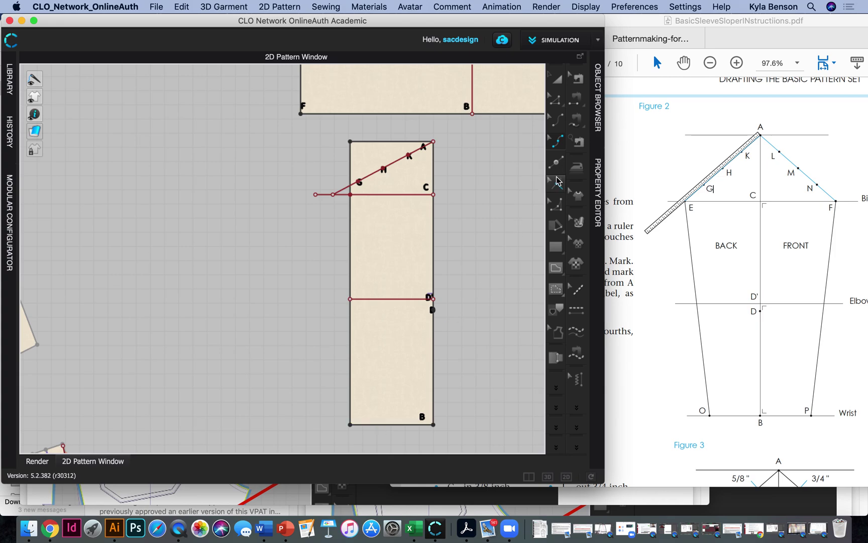
# Add a point on the rectangle's bottom edge that splits it with a 3.875 in segment on B's side.
pyautogui.press('x')
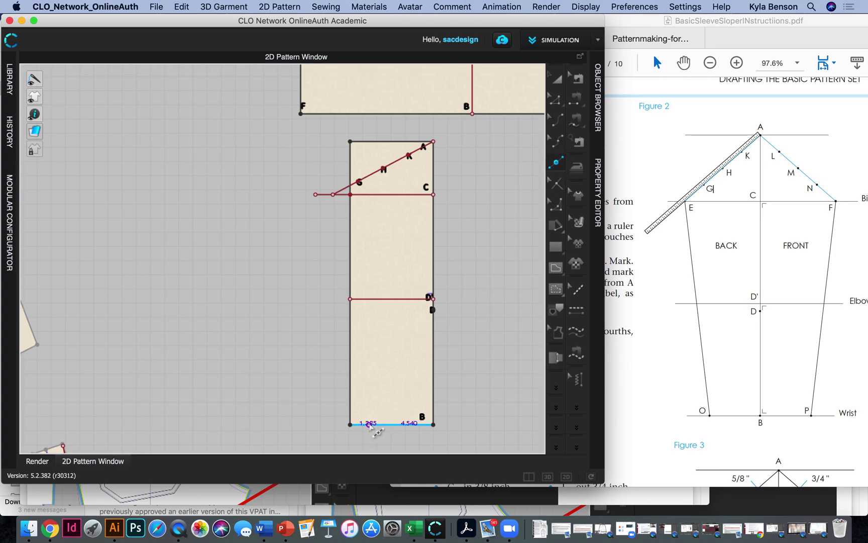
pyautogui.click(376, 424)
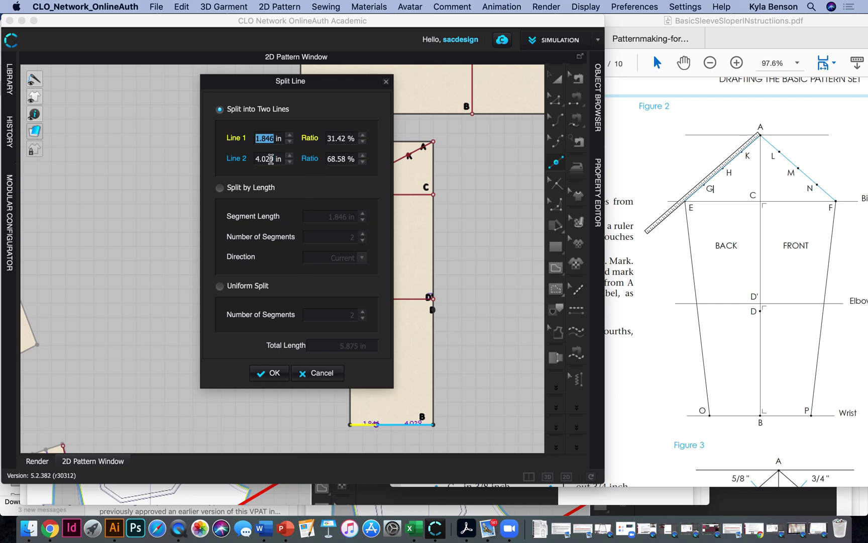
pyautogui.click(270, 159)
pyautogui.write('3')
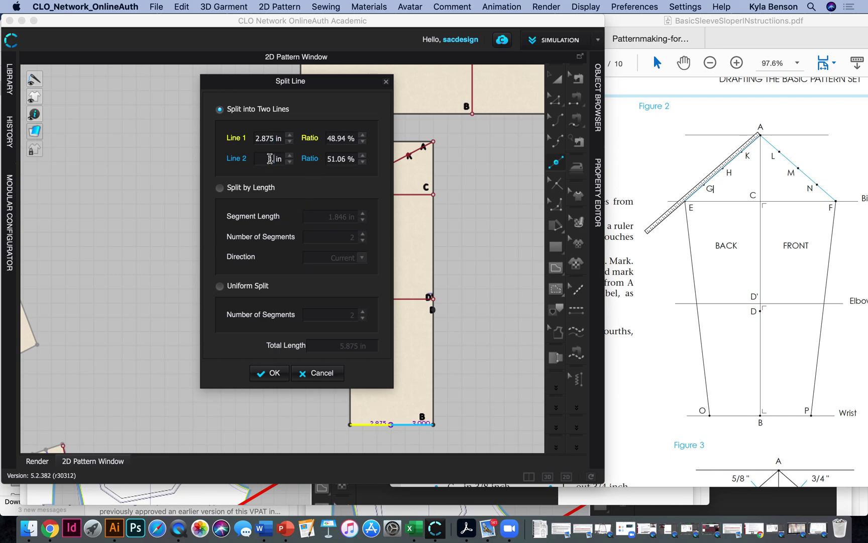
pyautogui.write('3.875')
pyautogui.click(264, 374)
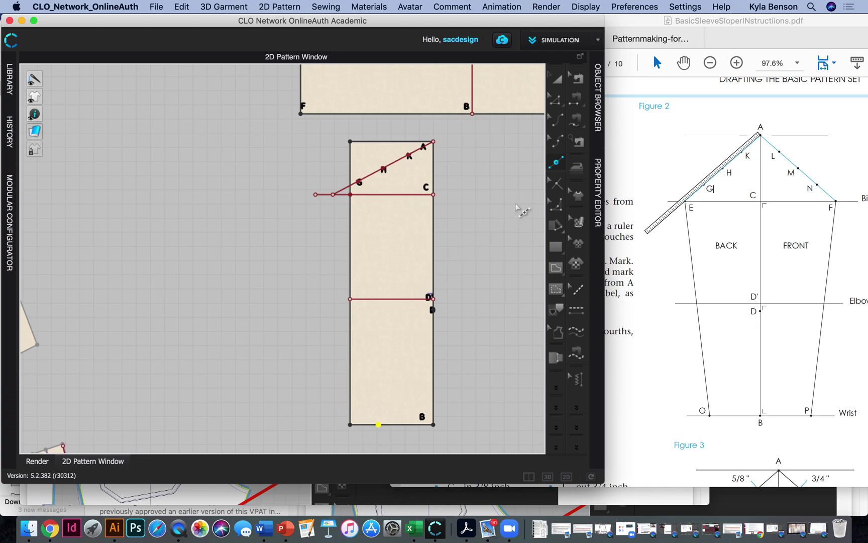
# Remove the rectangle's lower-left corner point so the side edge runs straight down to the new wrist point.
pyautogui.click(556, 100)
pyautogui.moveTo(350, 424); pyautogui.dragTo(379, 424)
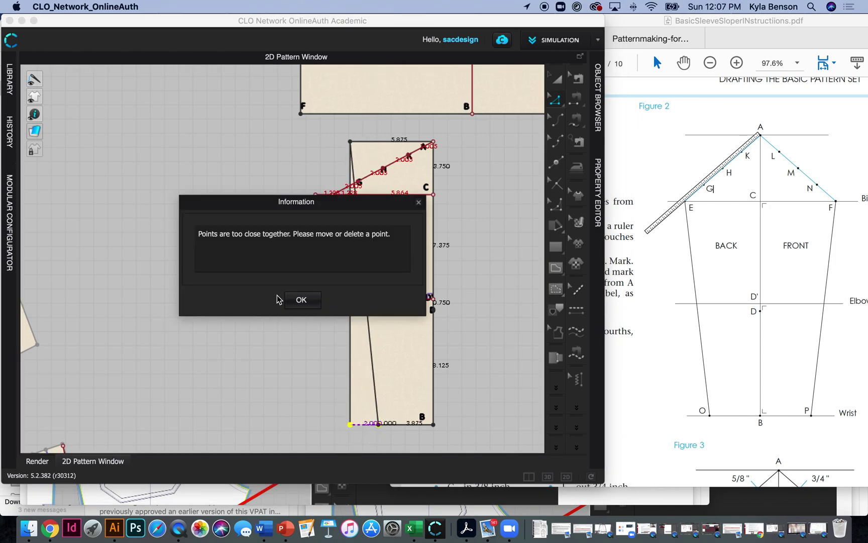
pyautogui.click(301, 298)
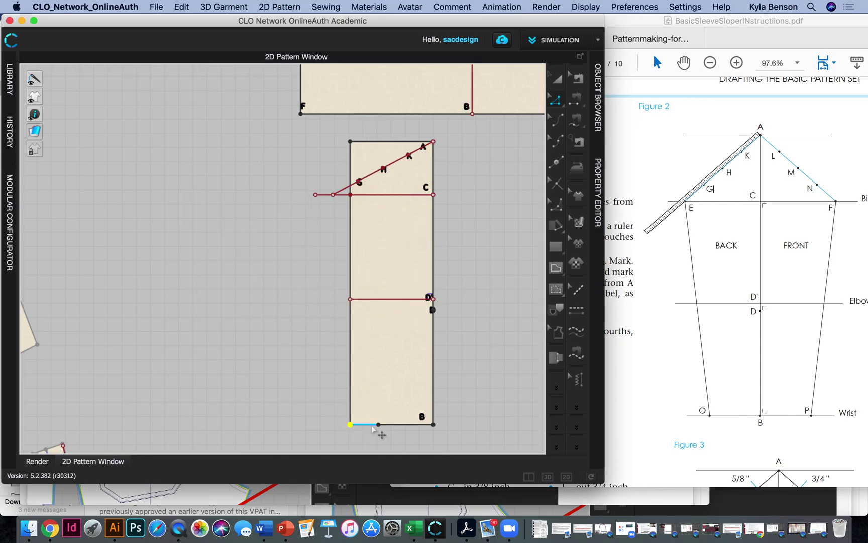
pyautogui.scroll(3, 371, 427)
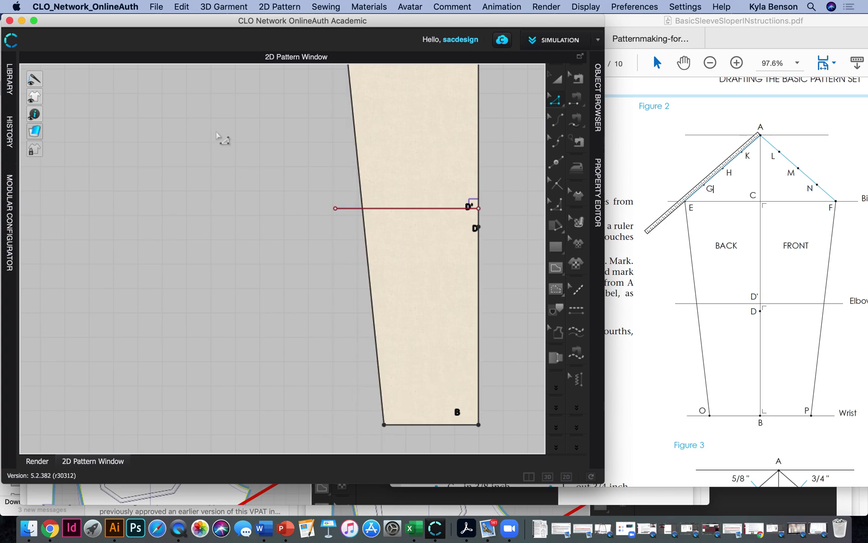
# Annotate the new wrist point at the outer end of the sleeve's bottom edge as O.
pyautogui.click(279, 7)
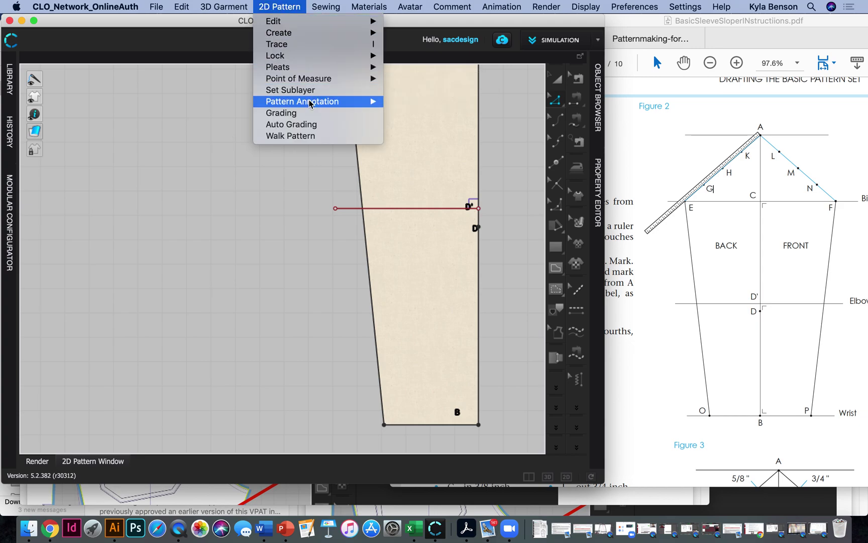
pyautogui.moveTo(322, 102)
pyautogui.click(419, 113)
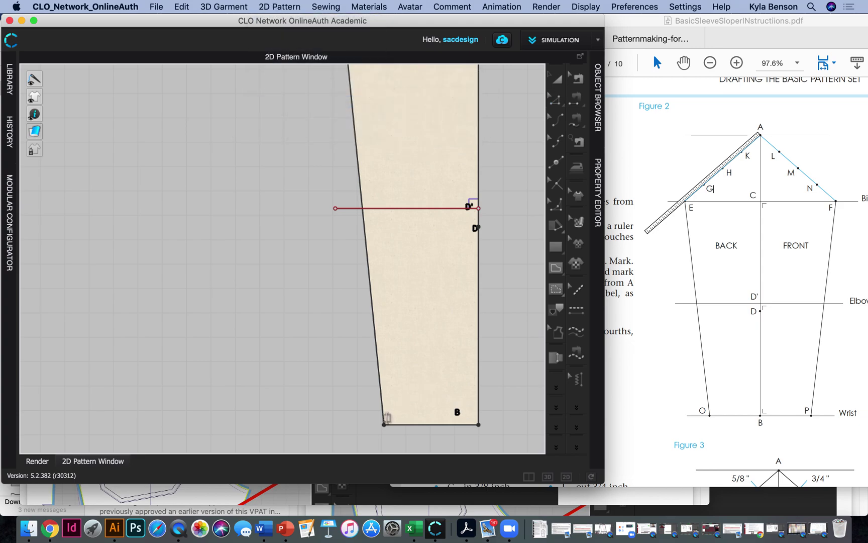
pyautogui.click(385, 417)
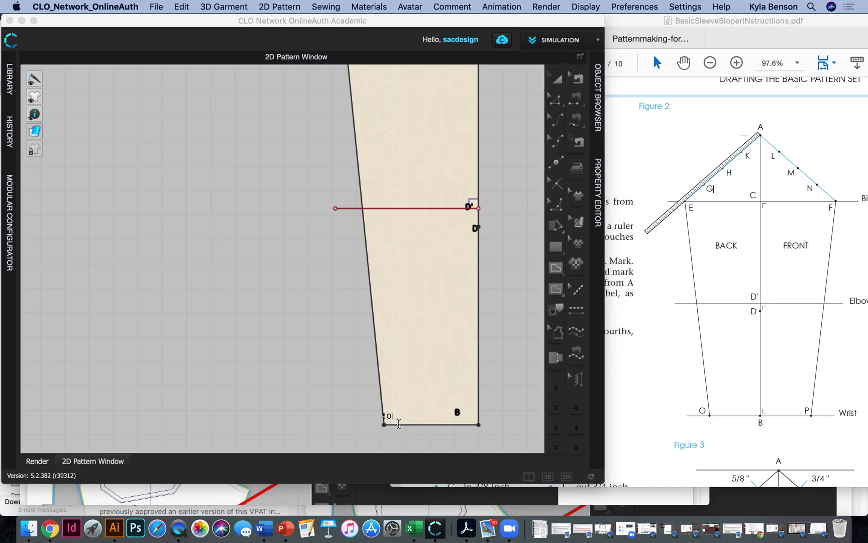
pyautogui.click(553, 101)
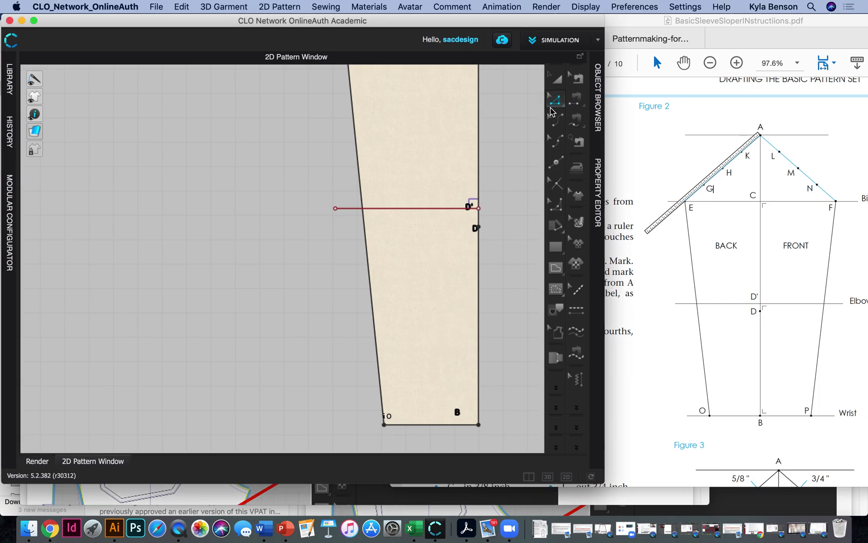
# Move the sleeve's upper outer corner horizontally outward by about 6.57 in, past the end of the diagonal cap line.
pyautogui.scroll(-5, 472, 208)
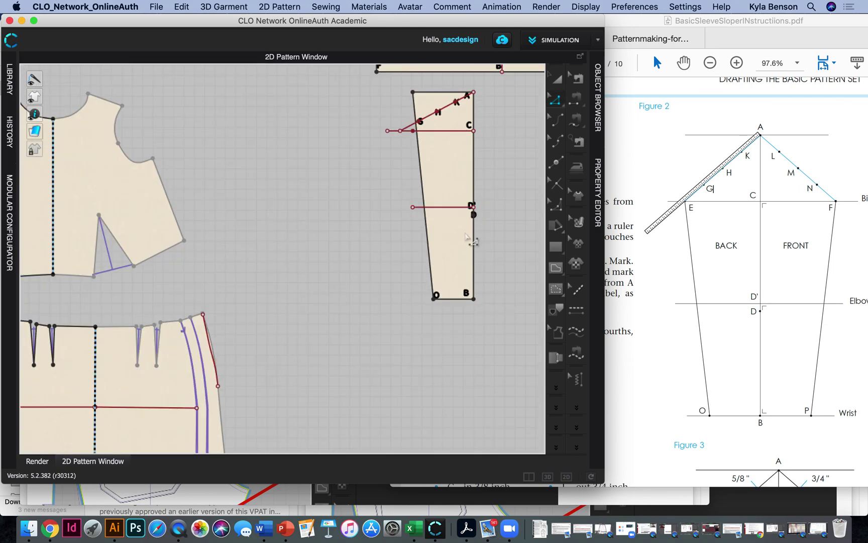
pyautogui.click(429, 251)
pyautogui.moveTo(413, 150); pyautogui.dragTo(403, 201, button='middle')
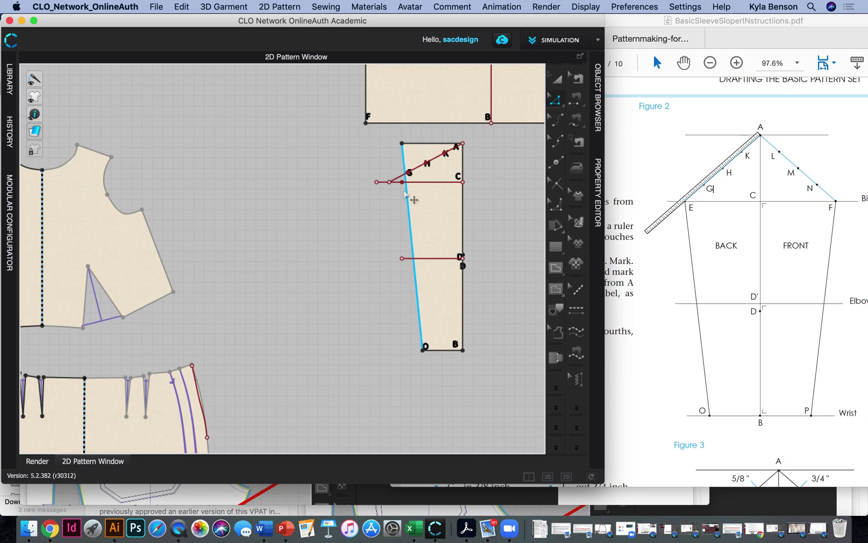
pyautogui.scroll(5, 408, 198)
pyautogui.scroll(-1, 408, 197)
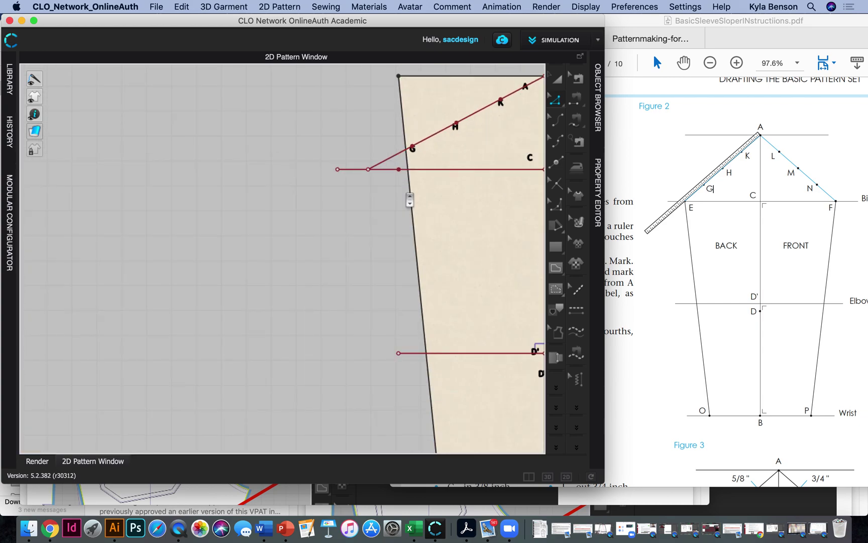
pyautogui.scroll(-3, 410, 200)
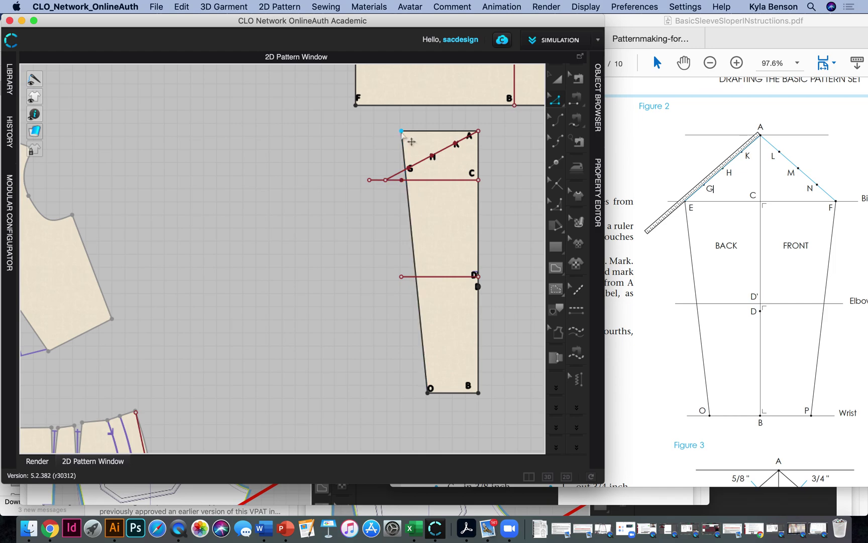
pyautogui.moveTo(402, 133); pyautogui.dragTo(315, 132)
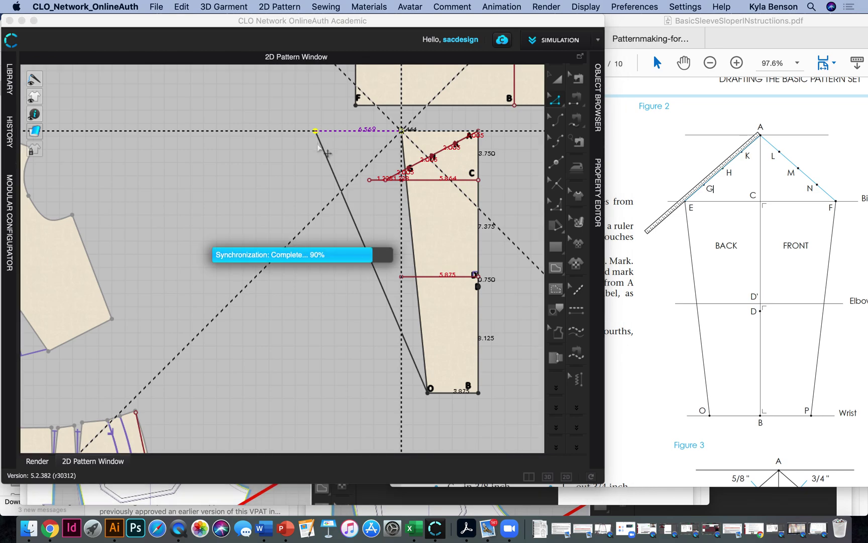
pyautogui.click(333, 191)
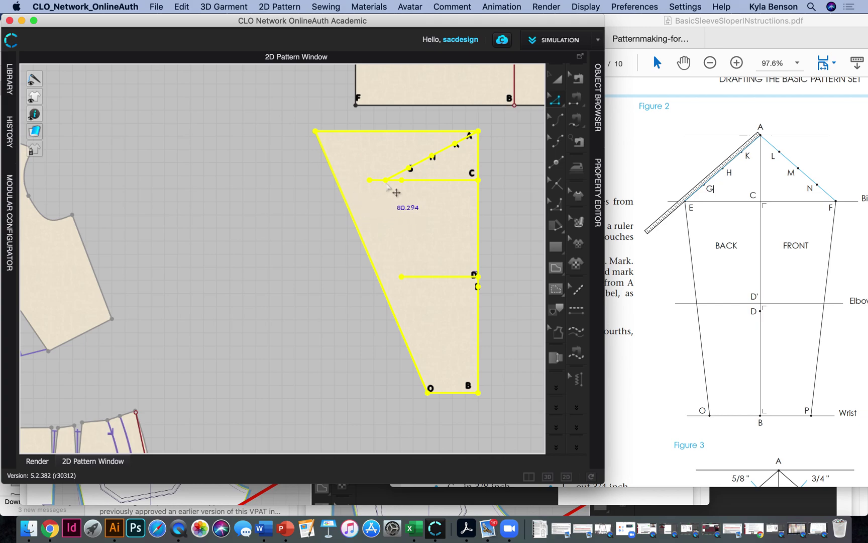
# Annotate the point where the diagonal cap line meets the bicep line as E.
pyautogui.click(279, 6)
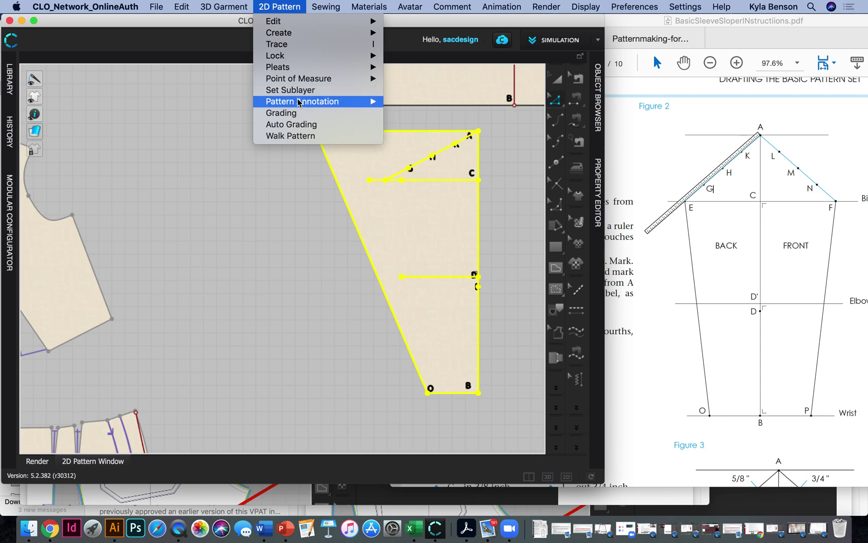
pyautogui.moveTo(321, 101)
pyautogui.click(424, 112)
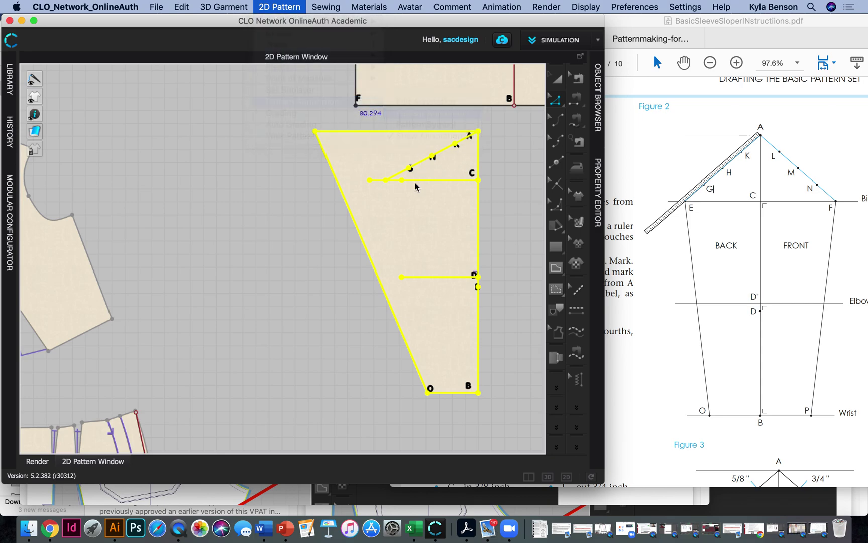
pyautogui.click(383, 185)
pyautogui.write('E')
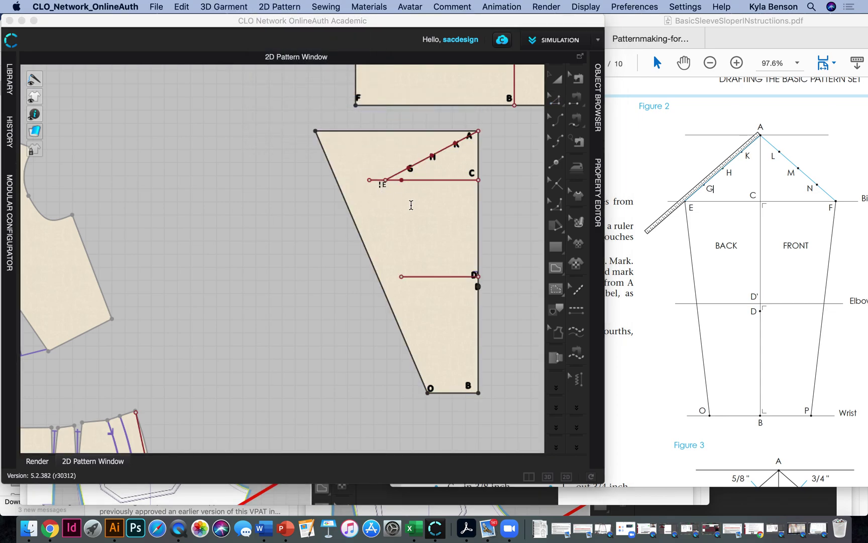
pyautogui.click(561, 104)
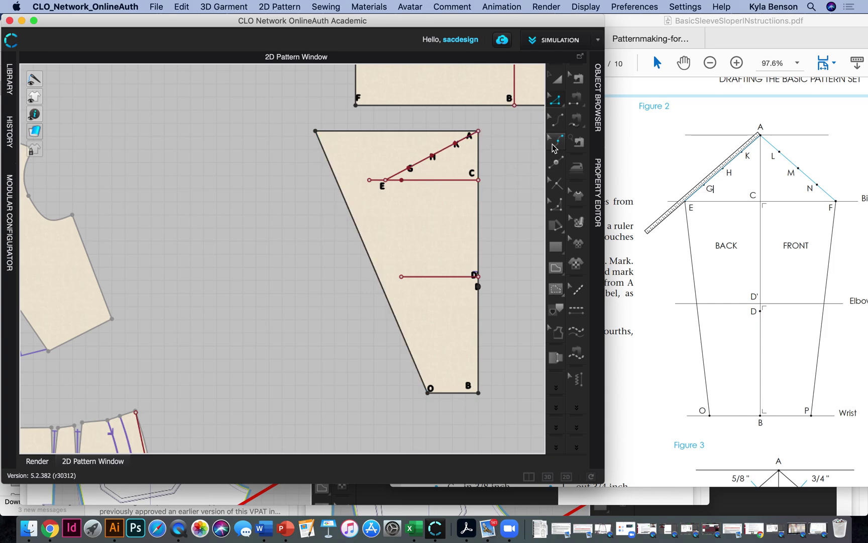
# Add a point on the slanted side edge level with the bicep line and move it onto point E.
pyautogui.press('x')
pyautogui.click(335, 178)
pyautogui.press('a')
pyautogui.click(340, 188)
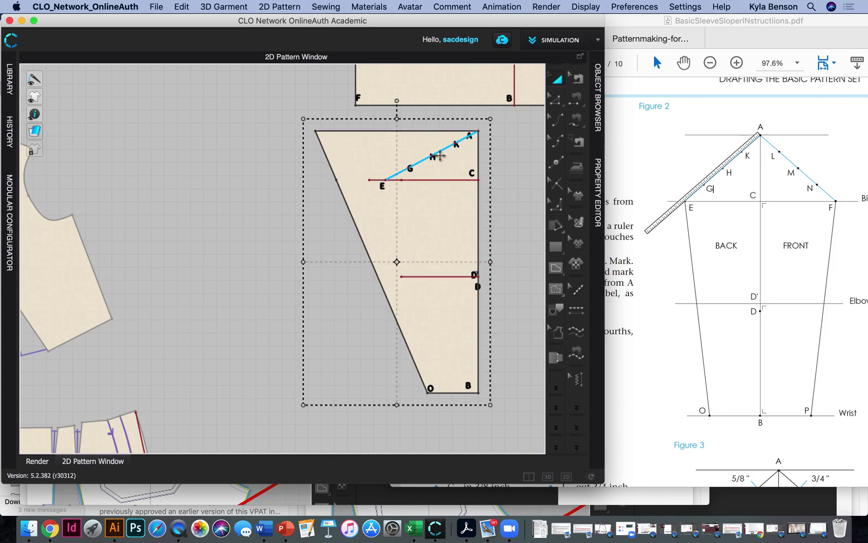
pyautogui.press('z')
pyautogui.moveTo(335, 180); pyautogui.dragTo(386, 180)
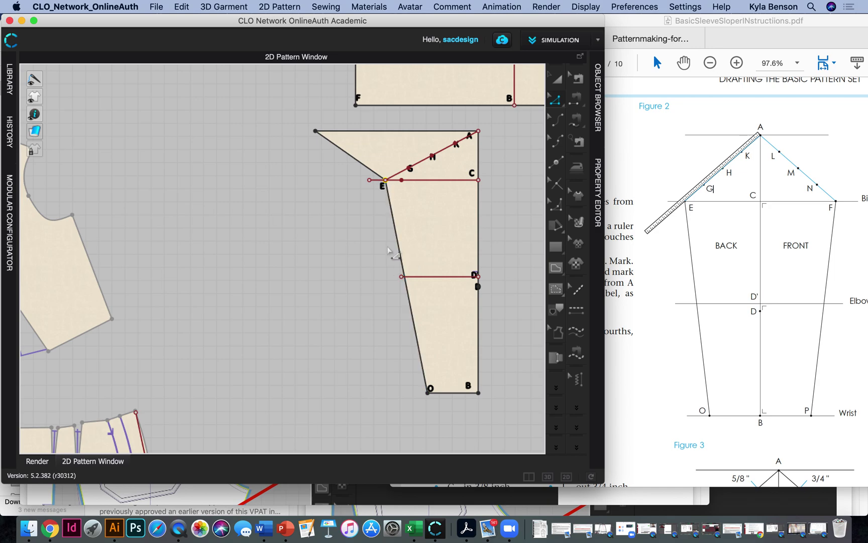
pyautogui.click(481, 146)
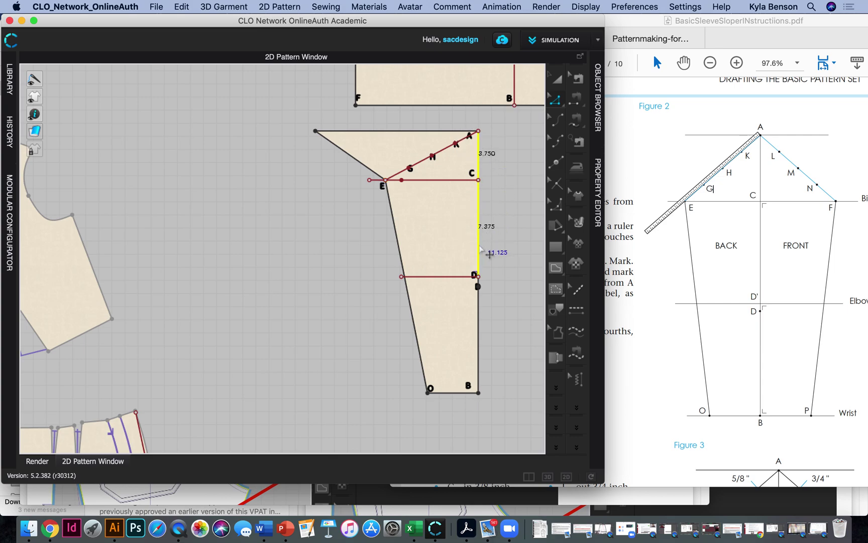
pyautogui.scroll(3, 478, 288)
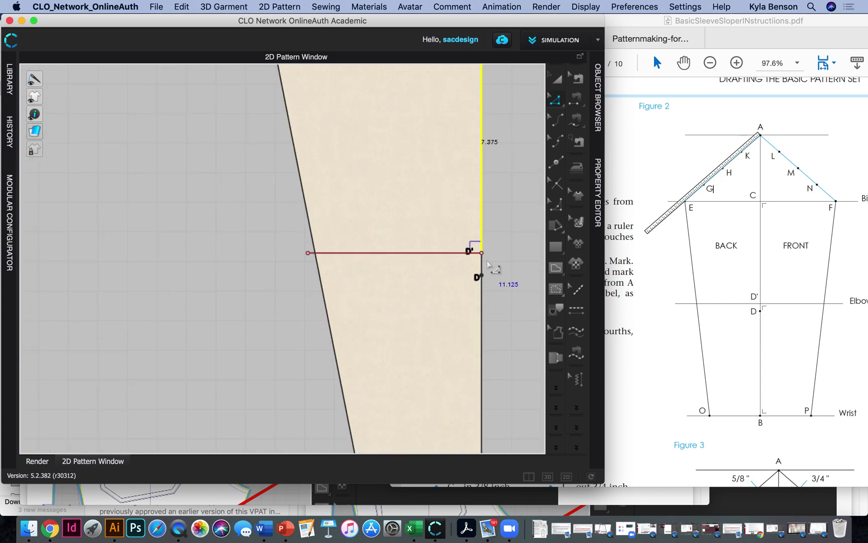
pyautogui.click(482, 316)
pyautogui.scroll(-3, 481, 306)
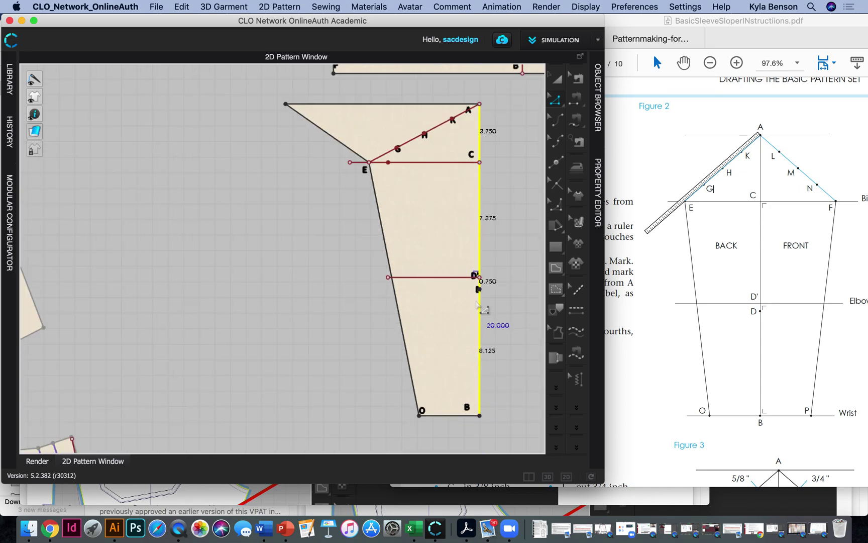
pyautogui.rightClick(480, 238)
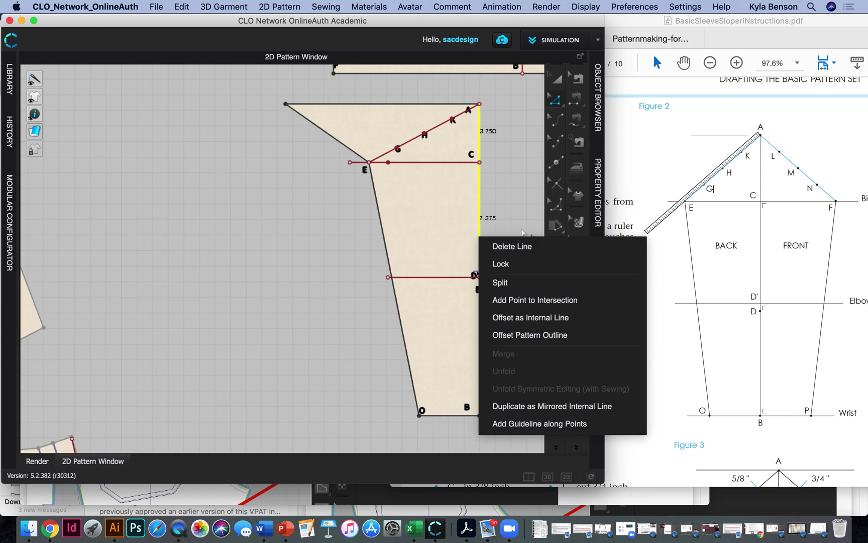
pyautogui.click(507, 182)
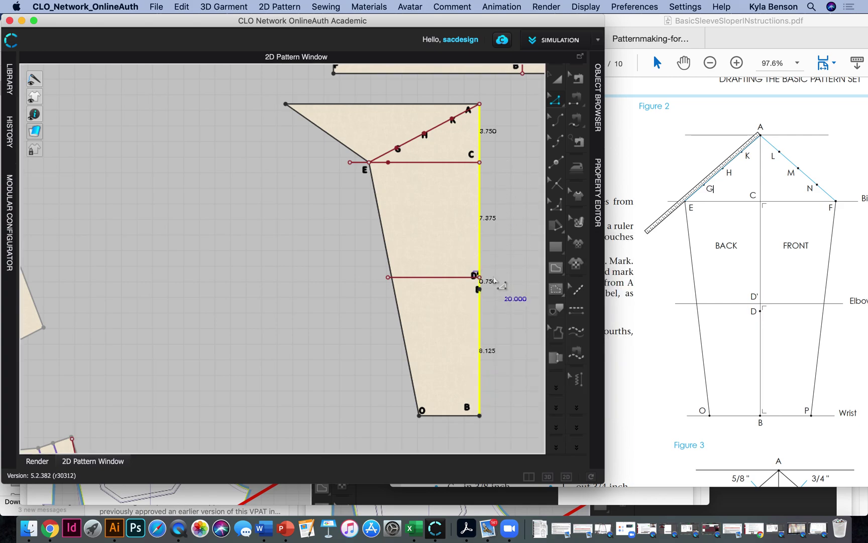
# Delete the pattern outline's points at C, D' and D so the center edge from A to B is one segment.
pyautogui.click(486, 168)
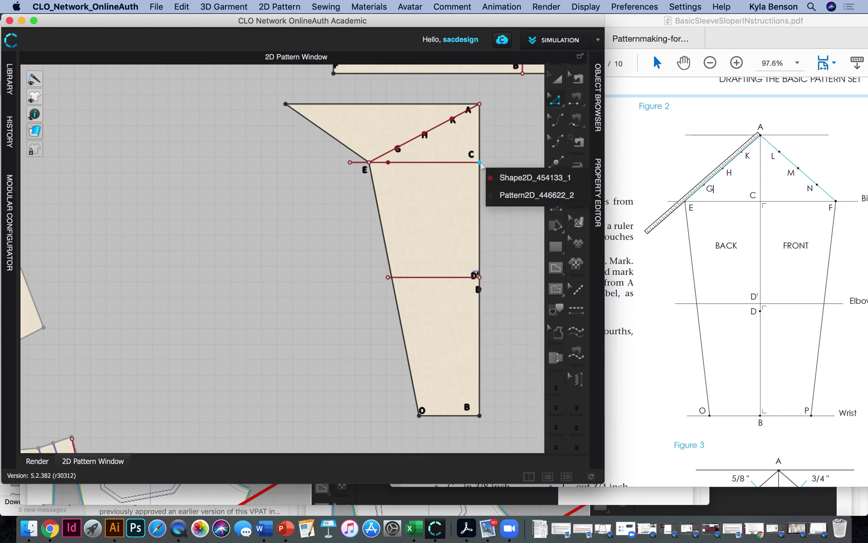
pyautogui.click(509, 197)
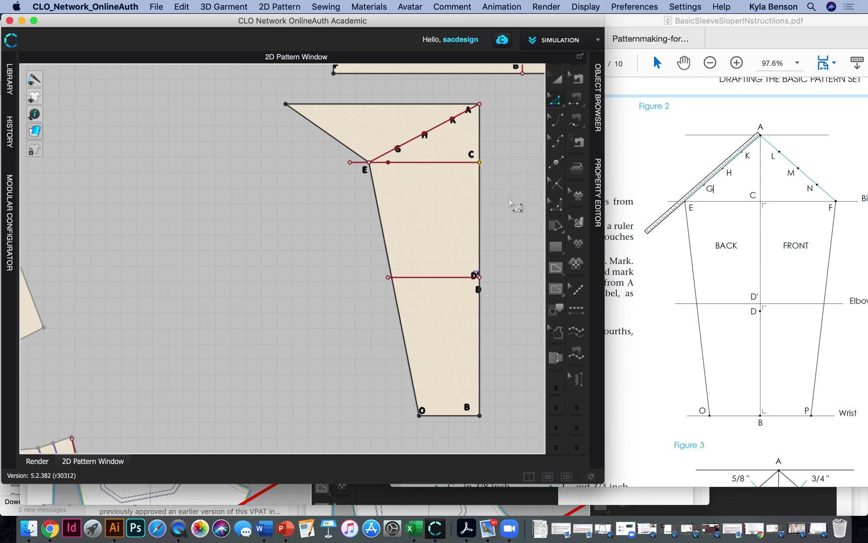
pyautogui.click(506, 222)
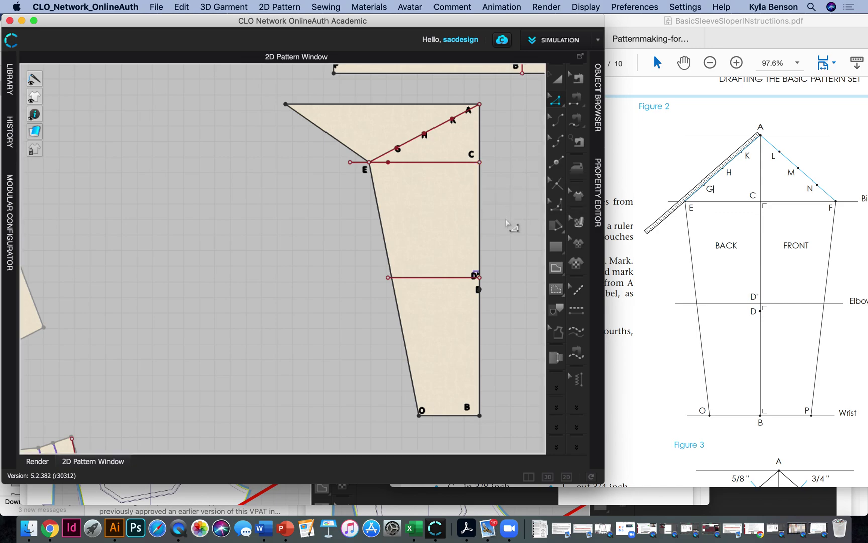
pyautogui.click(481, 276)
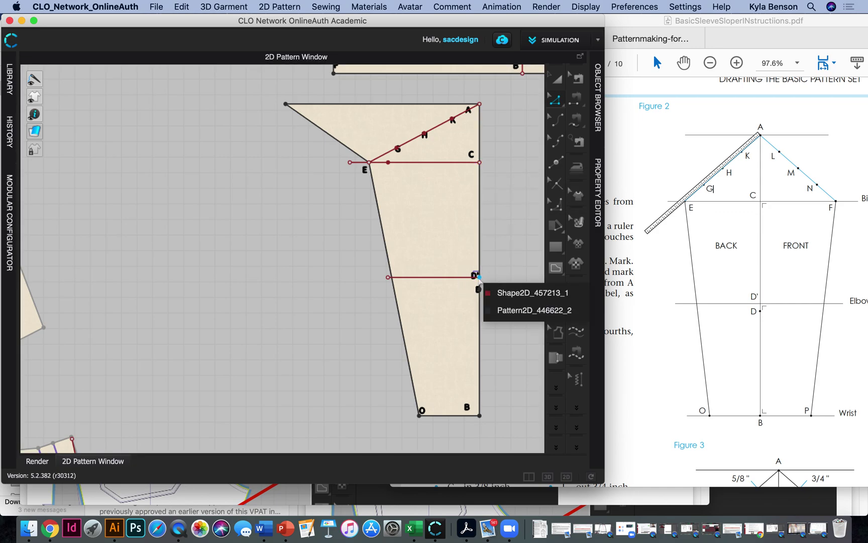
pyautogui.click(523, 311)
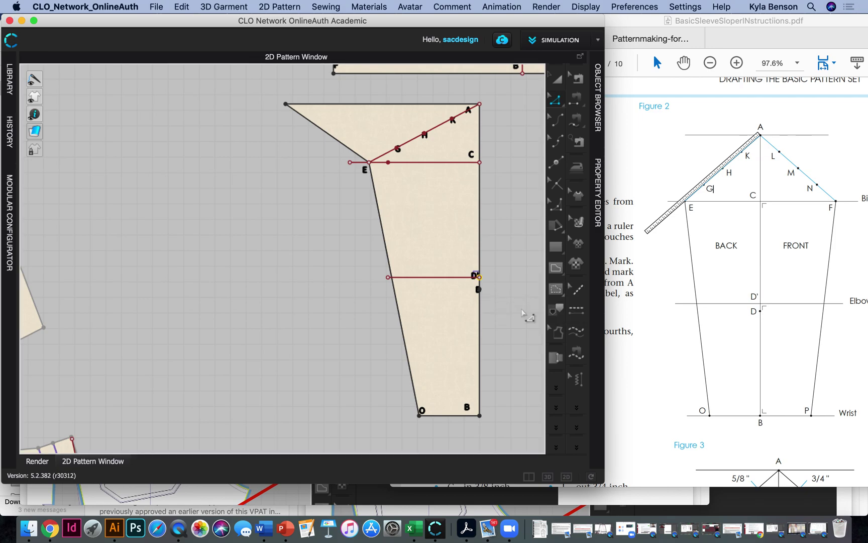
pyautogui.click(482, 264)
pyautogui.click(479, 289)
# Unfold the back half along the center edge A–B with symmetric editing (with sewing) to create the front half.
pyautogui.click(481, 309)
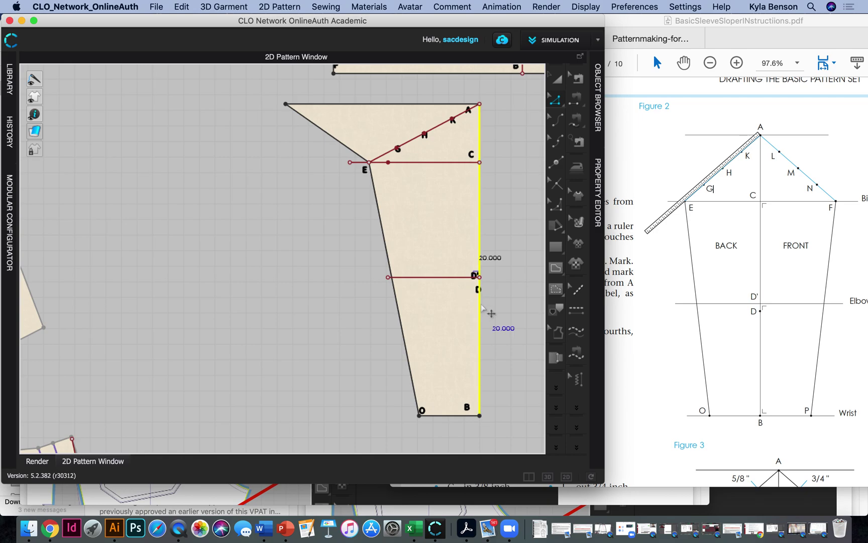
pyautogui.rightClick(481, 224)
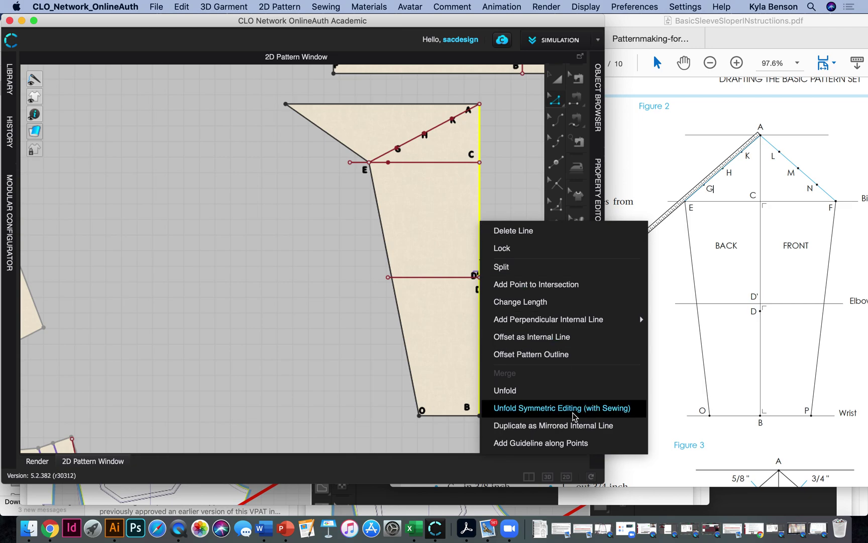
pyautogui.click(574, 415)
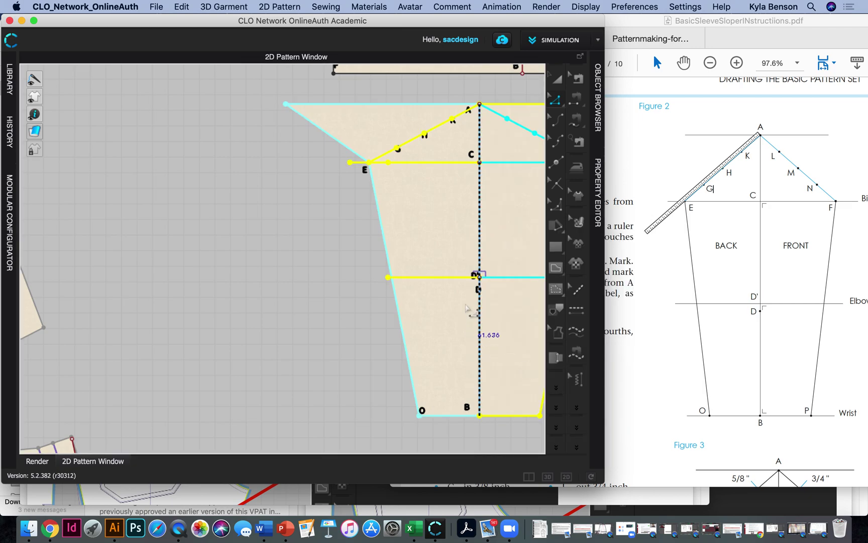
# Annotate the three division points on the front diagonal cap line as L, M and N, starting nearest A.
pyautogui.moveTo(472, 302); pyautogui.dragTo(343, 306, button='middle')
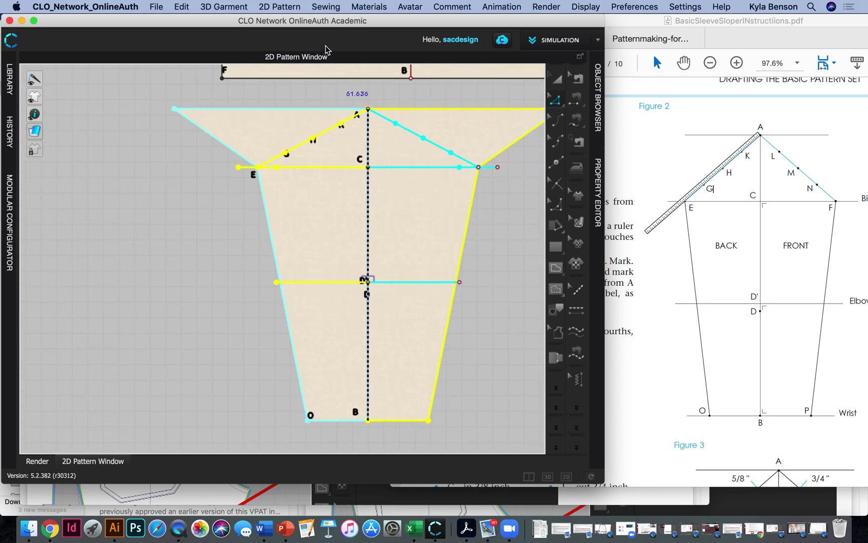
pyautogui.click(279, 6)
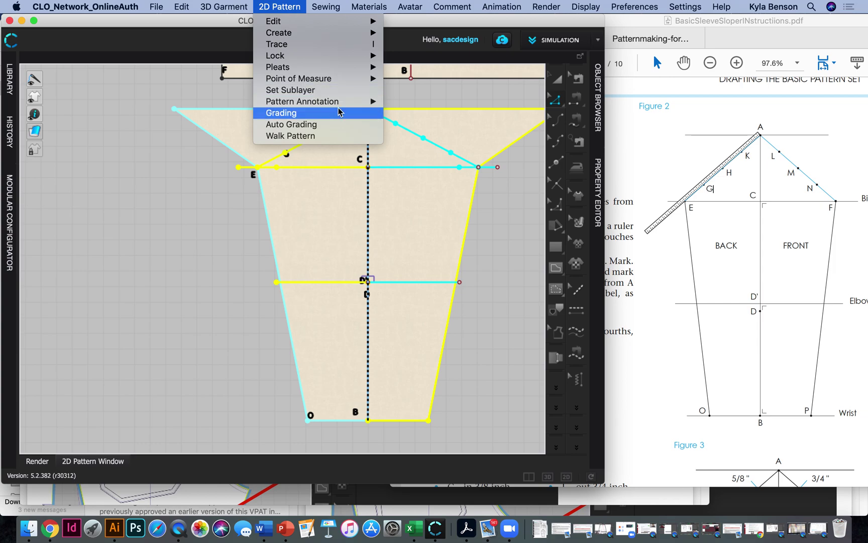
pyautogui.moveTo(340, 103)
pyautogui.click(422, 114)
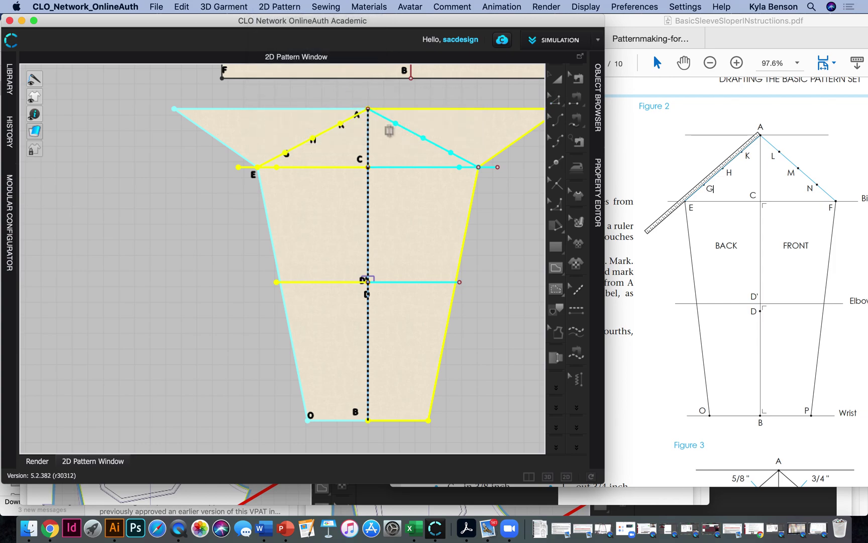
pyautogui.click(389, 130)
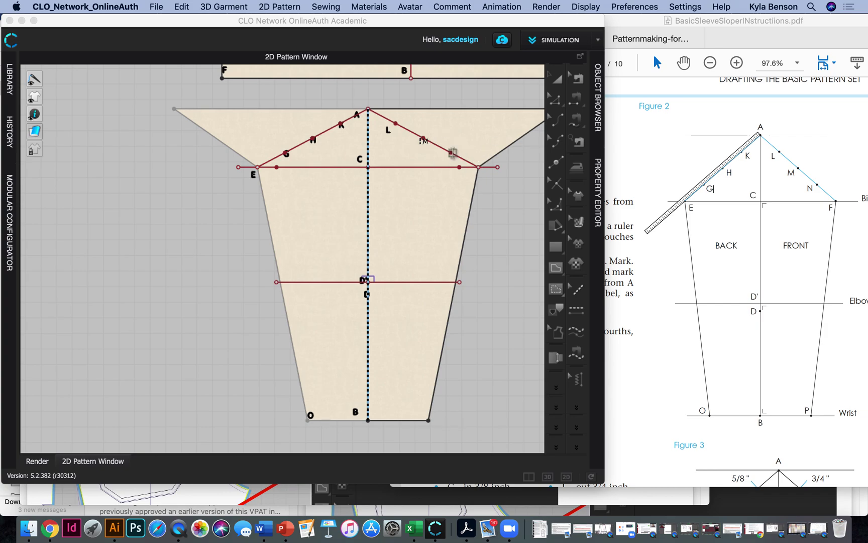
pyautogui.click(450, 152)
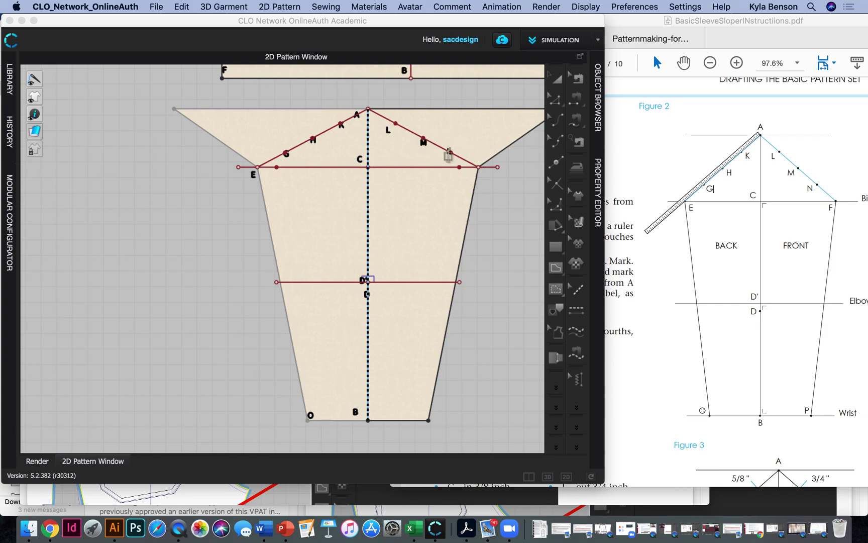